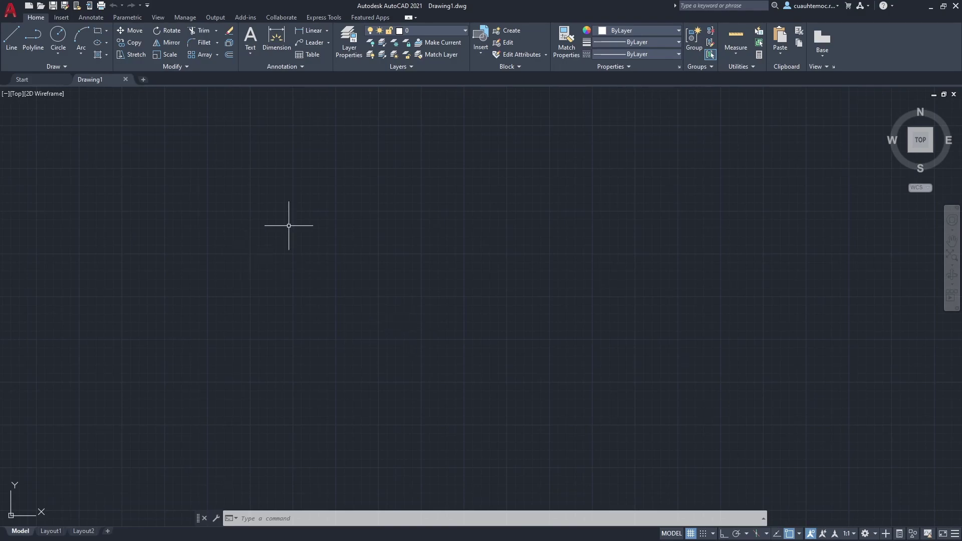
Place a point at 100,100 using Multiple Points.
click(58, 70)
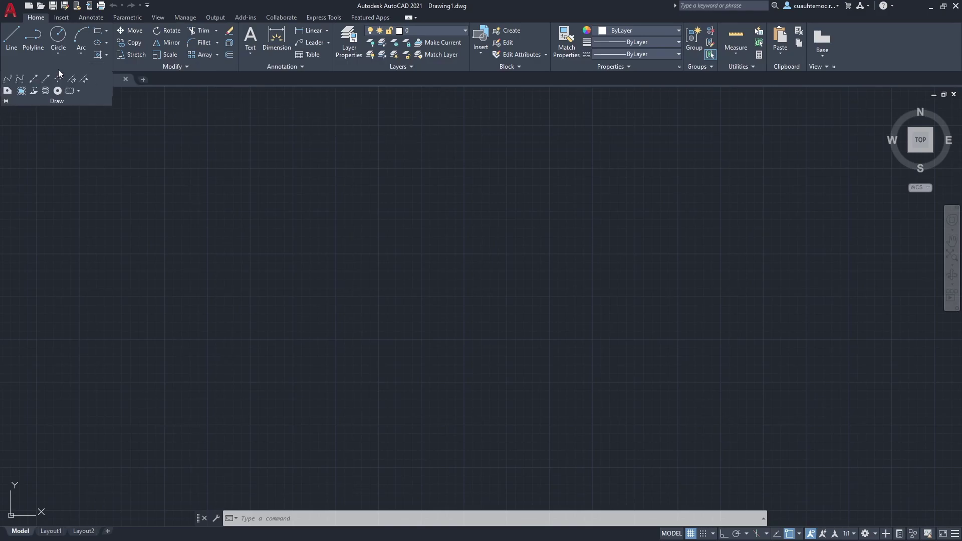
click(59, 77)
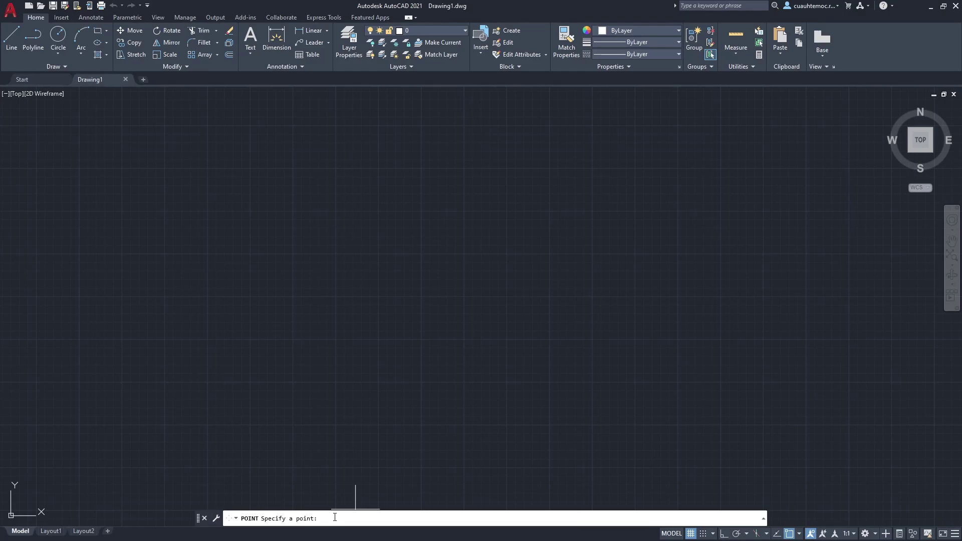
text(10)
text(10)
text(0)
key(Return)
Set the point style to a circled cross sized in absolute units.
click(741, 80)
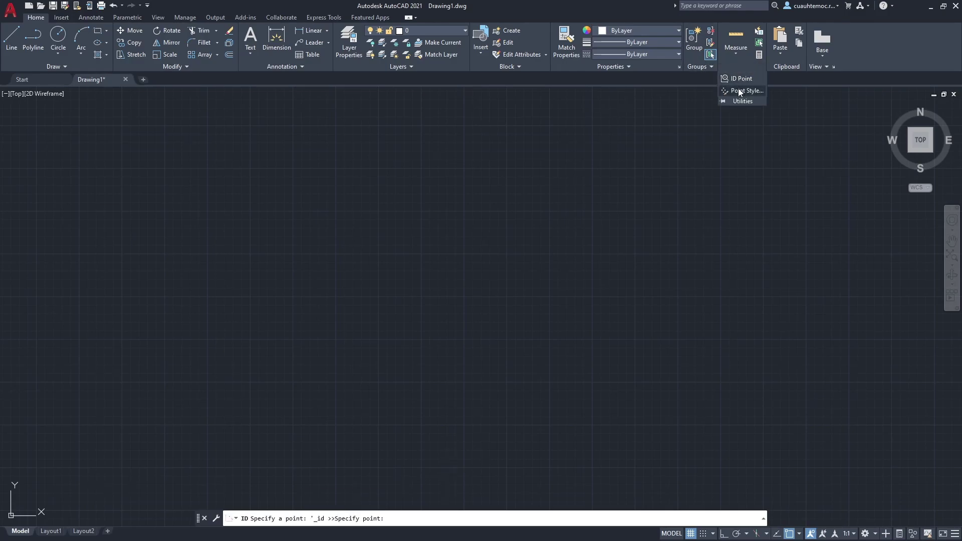
click(738, 91)
click(440, 210)
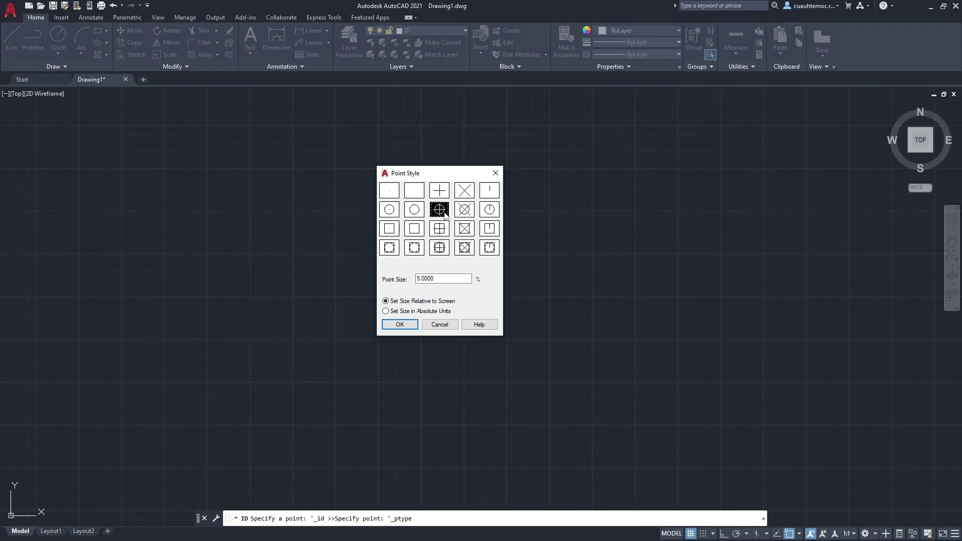
click(414, 312)
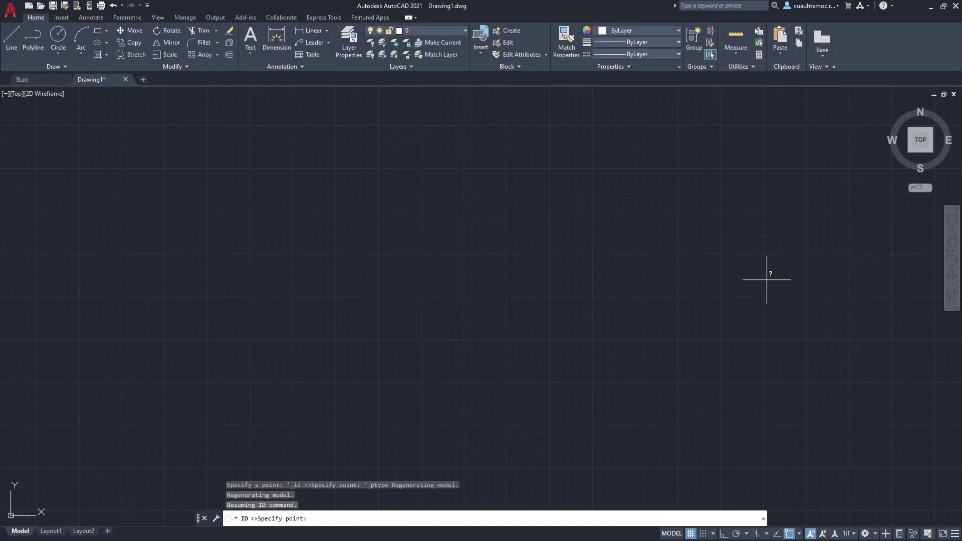
key(Escape)
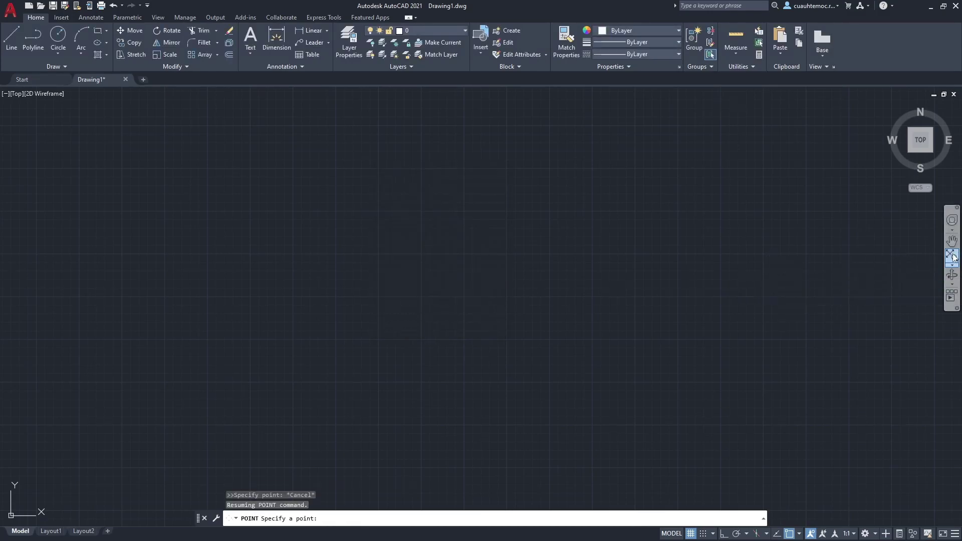
Zoom extents to centre the point and check its coordinates in Quick Properties.
click(954, 258)
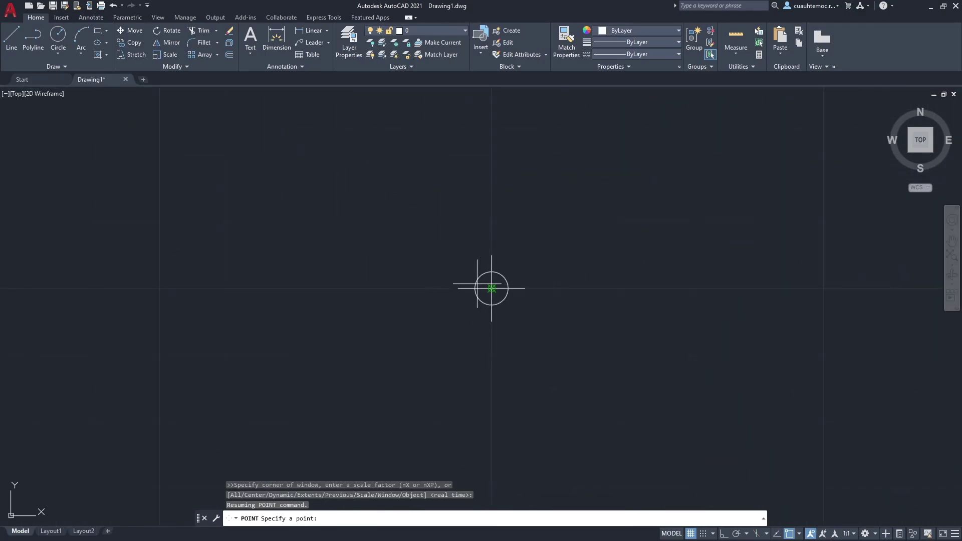
key(Escape)
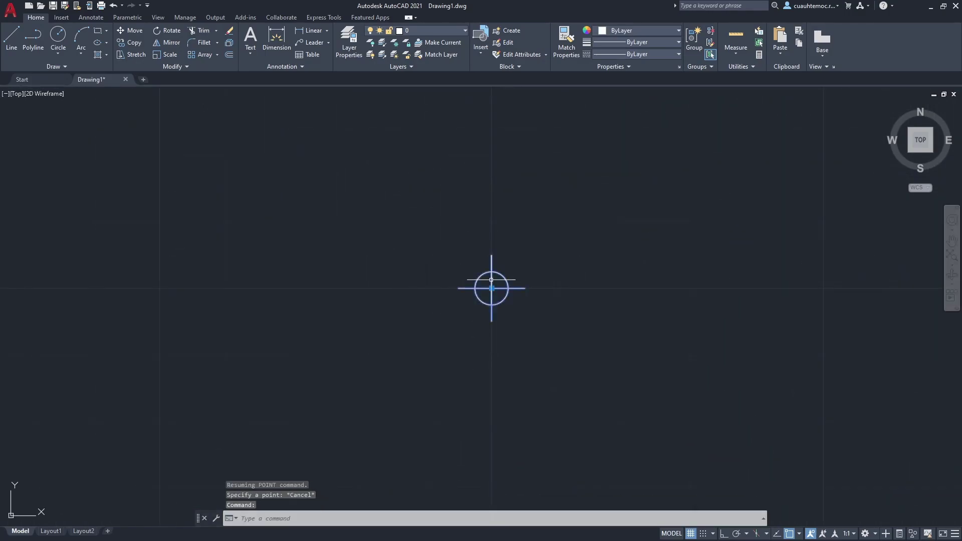
click(491, 279)
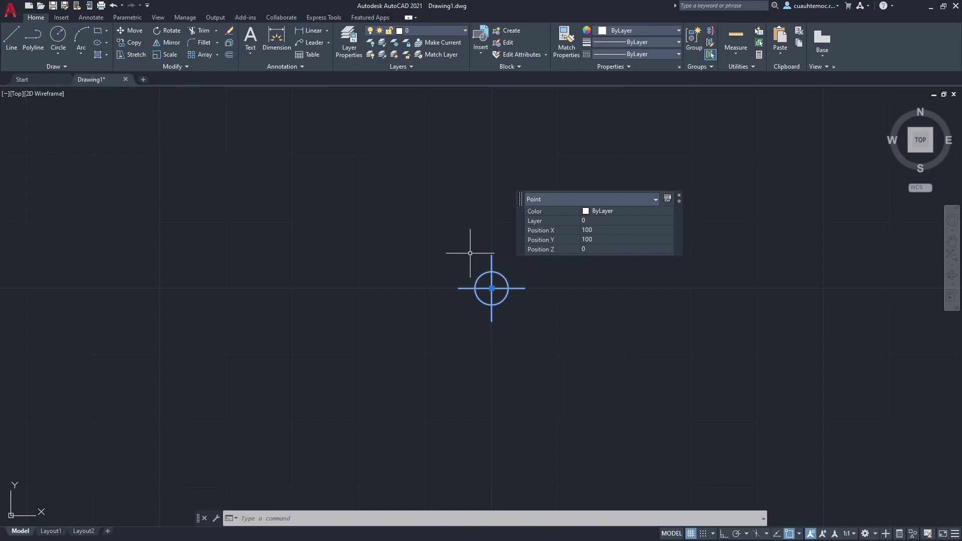
key(Escape)
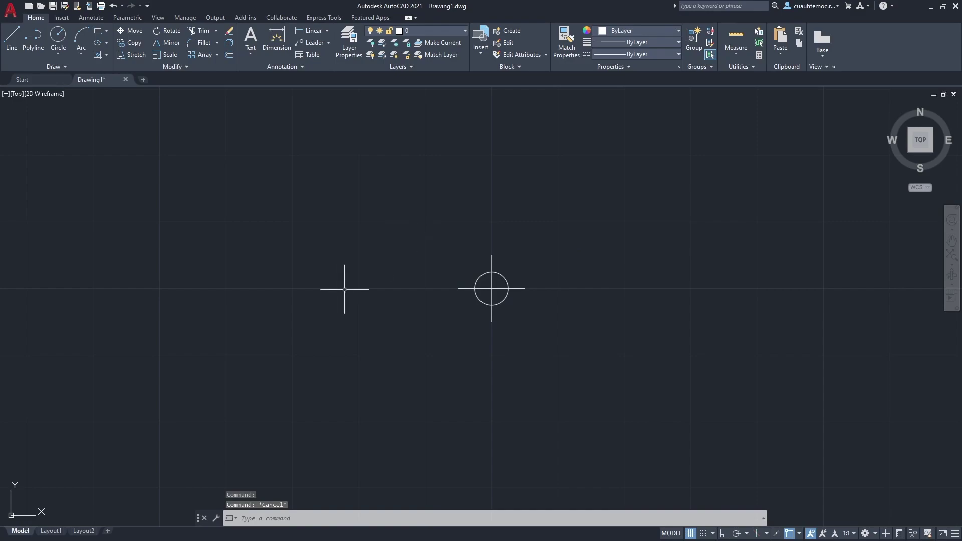
scroll(301, 302, down, 2)
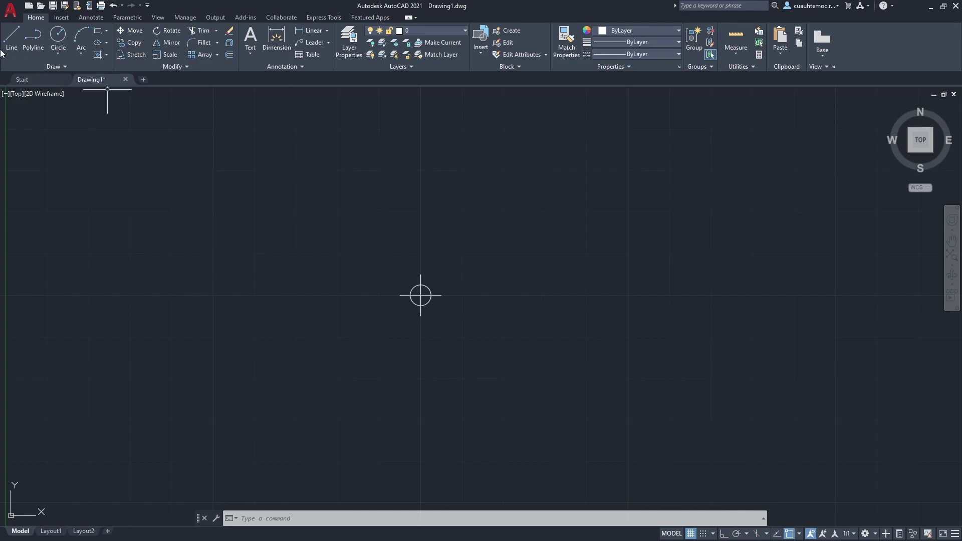
With Ortho on, draw lines from the point straight up and to the left.
click(11, 38)
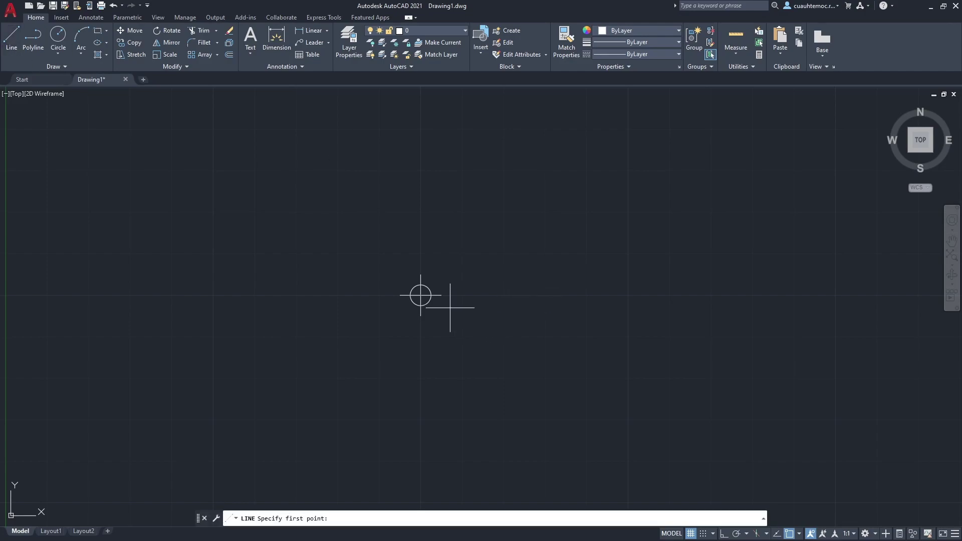
key(F8)
click(420, 296)
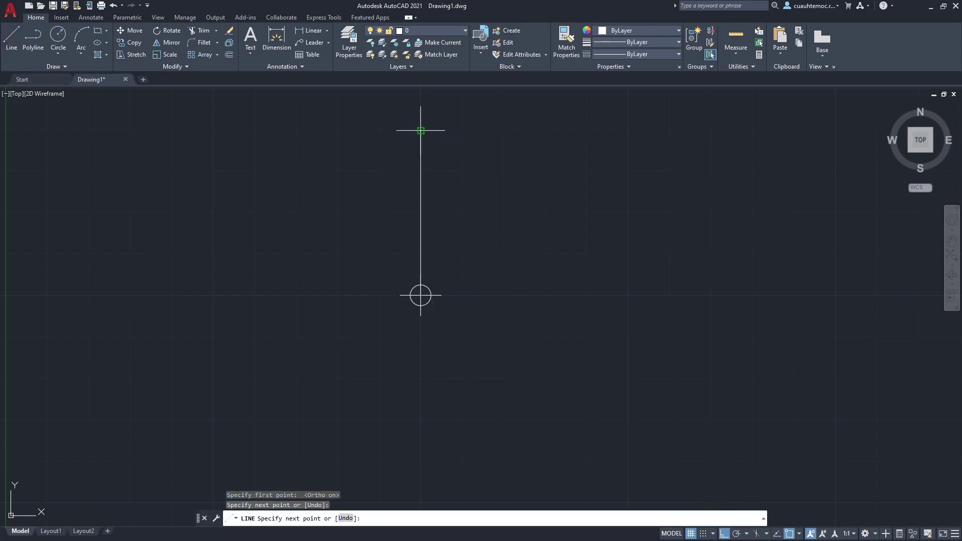
click(421, 131)
key(Return)
key(Return)
click(421, 296)
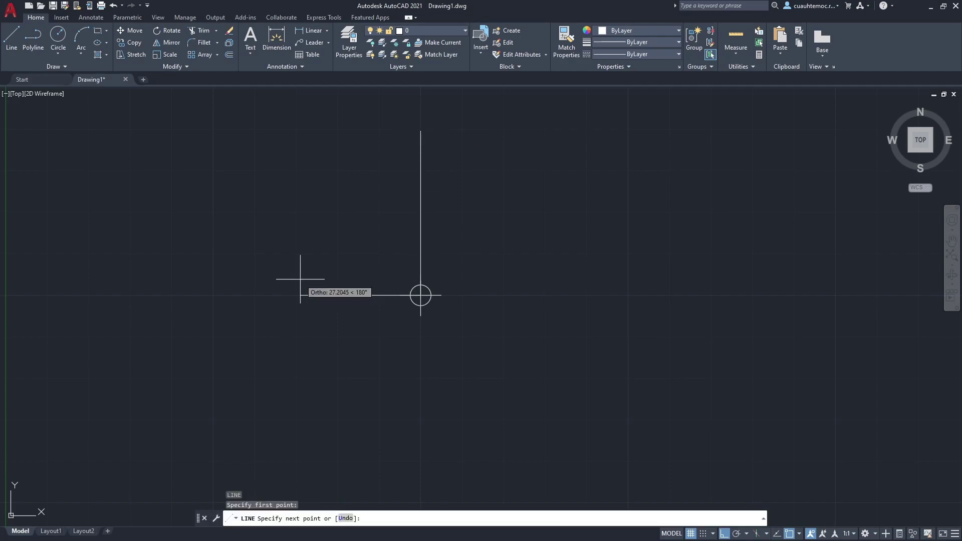
click(250, 296)
key(Return)
Draw two more lines from the point, to the right and straight down.
key(Return)
click(421, 295)
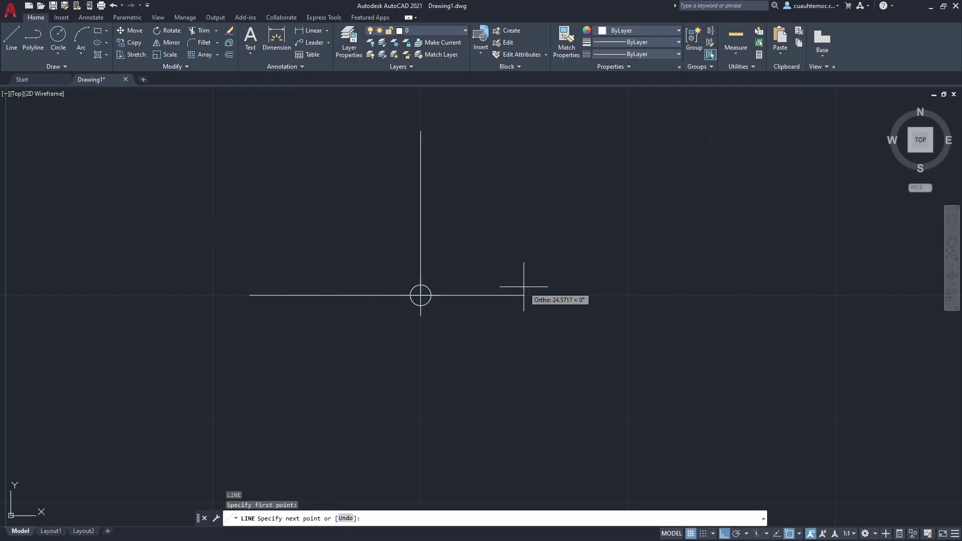
click(586, 295)
key(Return)
key(Return)
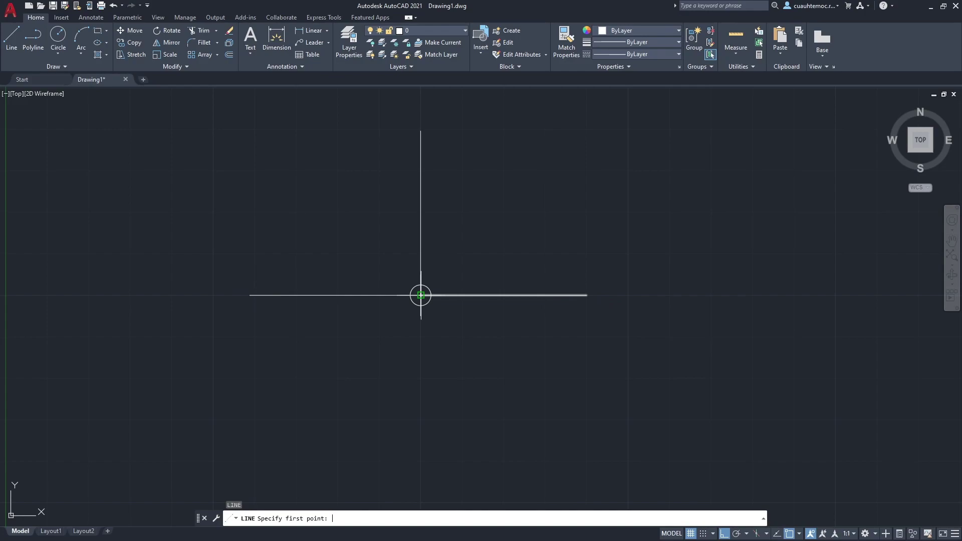
click(420, 296)
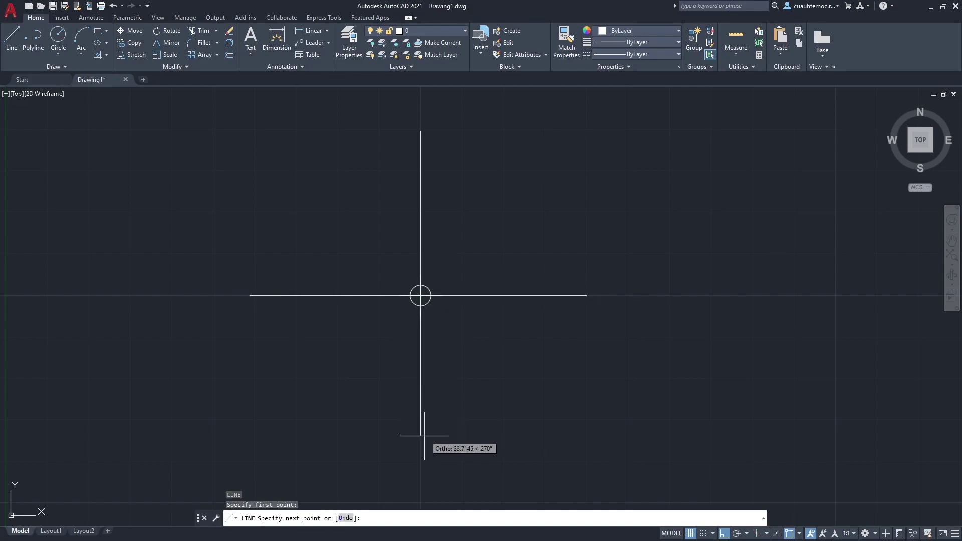
click(420, 442)
key(Return)
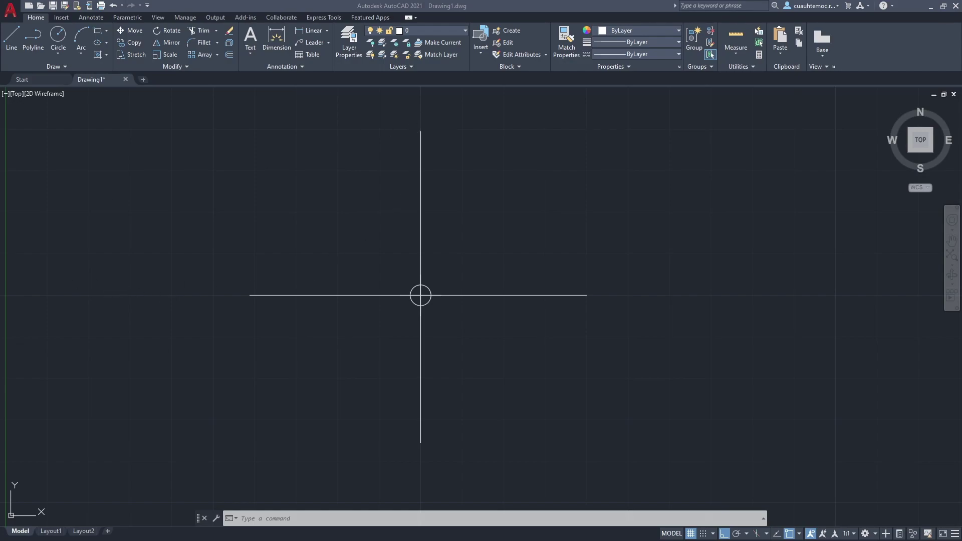
mouse_move(405, 120)
mouse_down()
mouse_move(410, 105)
mouse_move(436, 94)
mouse_up()
drag(437, 457, 405, 476)
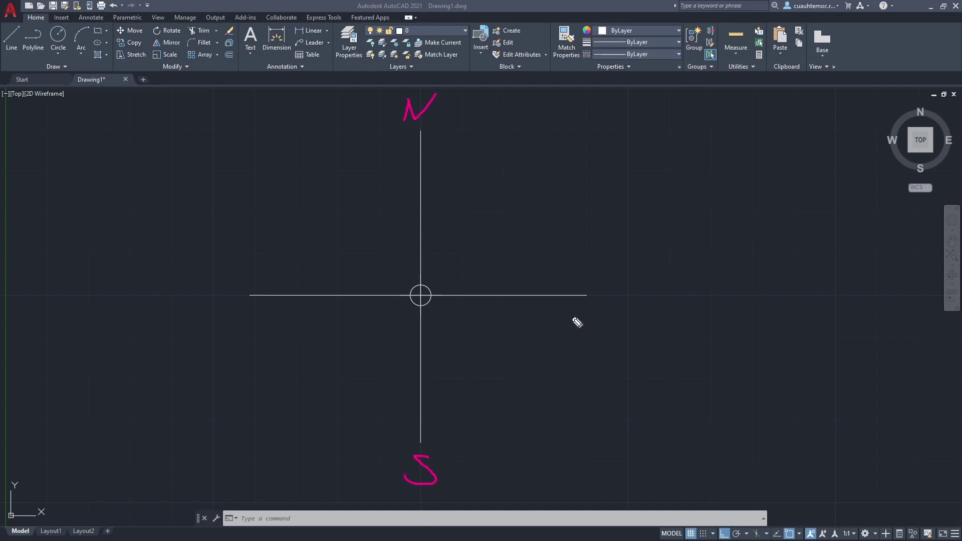
mouse_move(609, 286)
mouse_down()
mouse_move(603, 306)
mouse_move(612, 299)
mouse_up()
mouse_move(228, 286)
mouse_down()
mouse_move(242, 299)
mouse_move(253, 290)
mouse_up()
mouse_move(474, 208)
mouse_down()
mouse_move(478, 228)
mouse_move(496, 216)
mouse_move(524, 235)
mouse_move(516, 226)
mouse_up()
mouse_move(457, 372)
mouse_down()
mouse_move(471, 370)
mouse_move(457, 385)
mouse_move(494, 386)
mouse_move(494, 377)
mouse_up()
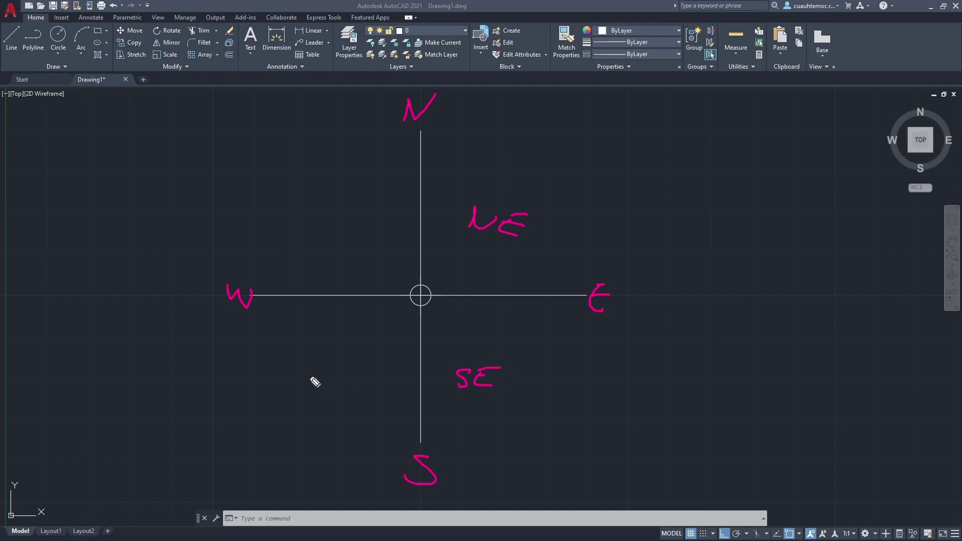
mouse_move(276, 364)
mouse_down()
mouse_move(294, 378)
mouse_move(300, 366)
mouse_move(247, 380)
mouse_up()
mouse_move(272, 200)
mouse_down()
mouse_move(290, 181)
mouse_move(317, 195)
mouse_move(329, 187)
mouse_up()
drag(217, 321, 239, 307)
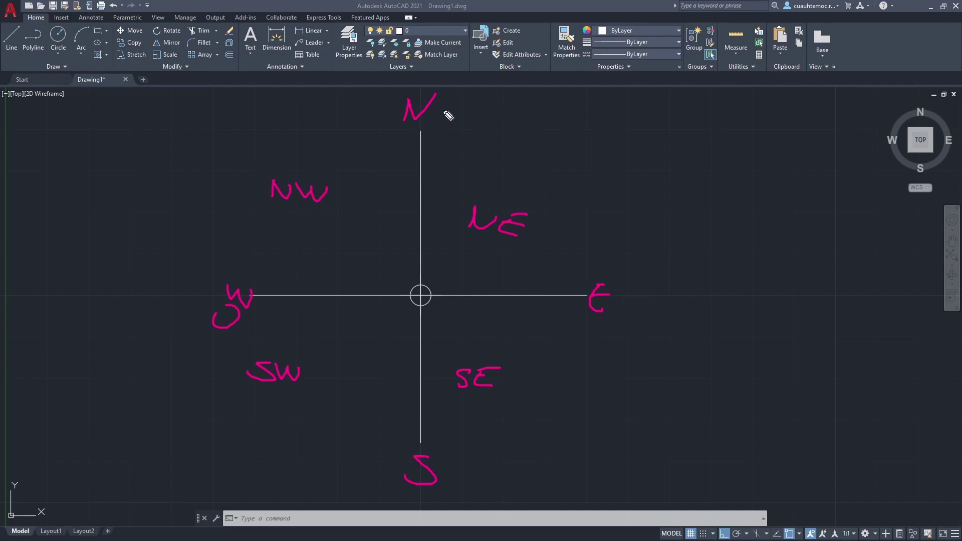
drag(447, 112, 460, 105)
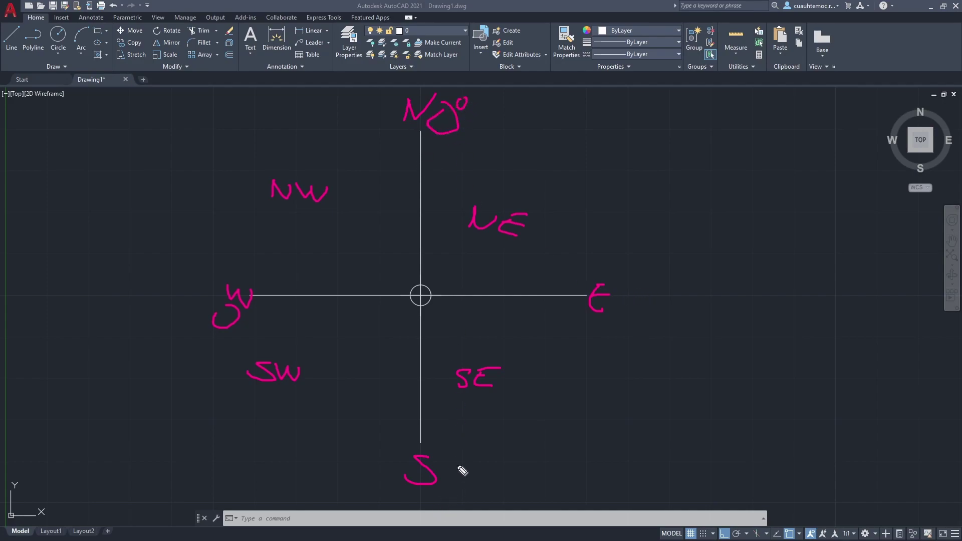
drag(463, 468, 473, 457)
mouse_move(655, 288)
mouse_down()
mouse_move(653, 313)
mouse_move(692, 285)
mouse_up()
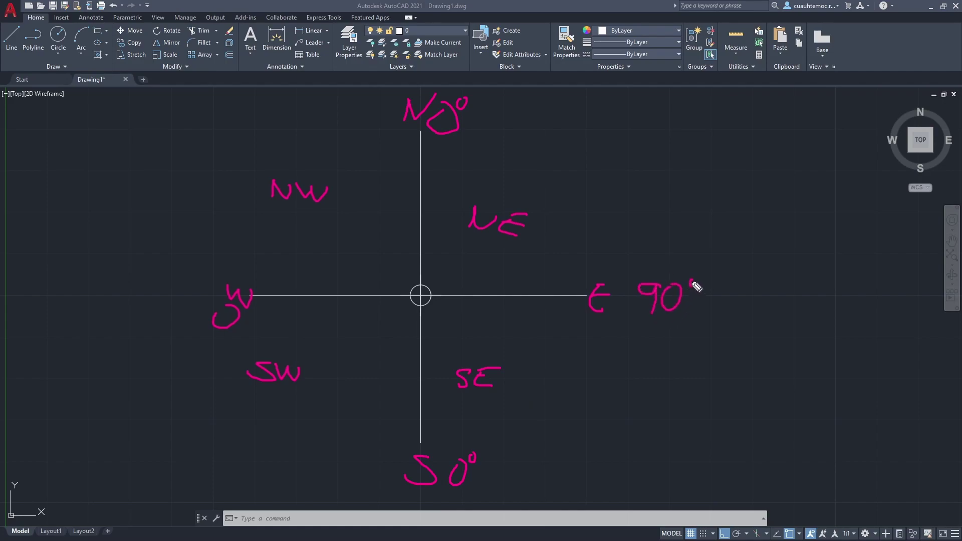
mouse_move(160, 280)
mouse_down()
mouse_move(146, 281)
mouse_move(146, 307)
mouse_move(167, 280)
mouse_move(188, 277)
mouse_up()
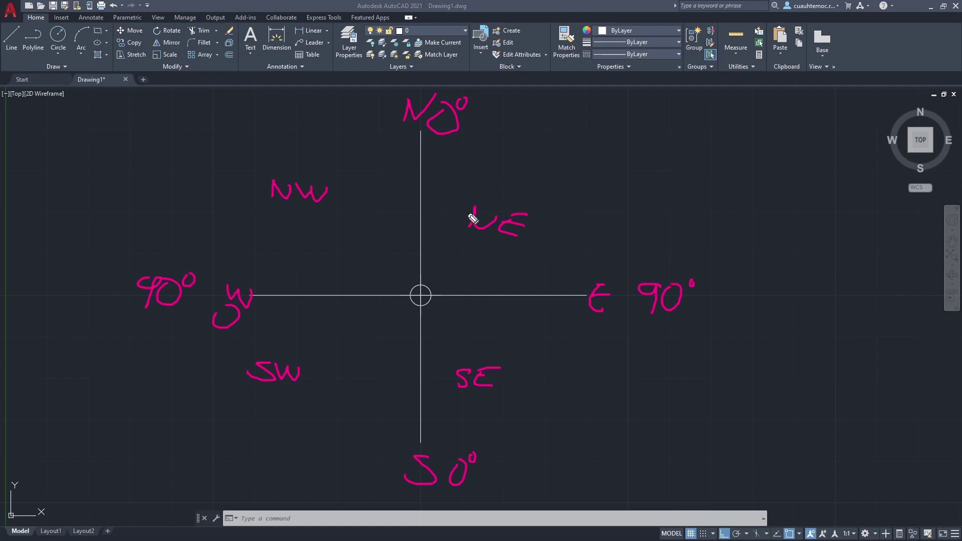
mouse_move(424, 285)
mouse_down()
mouse_move(485, 132)
mouse_move(502, 146)
mouse_move(506, 134)
mouse_move(526, 134)
mouse_move(509, 186)
mouse_move(529, 162)
mouse_move(550, 172)
mouse_move(551, 190)
mouse_move(569, 186)
mouse_move(576, 172)
mouse_move(599, 191)
mouse_move(597, 169)
mouse_up()
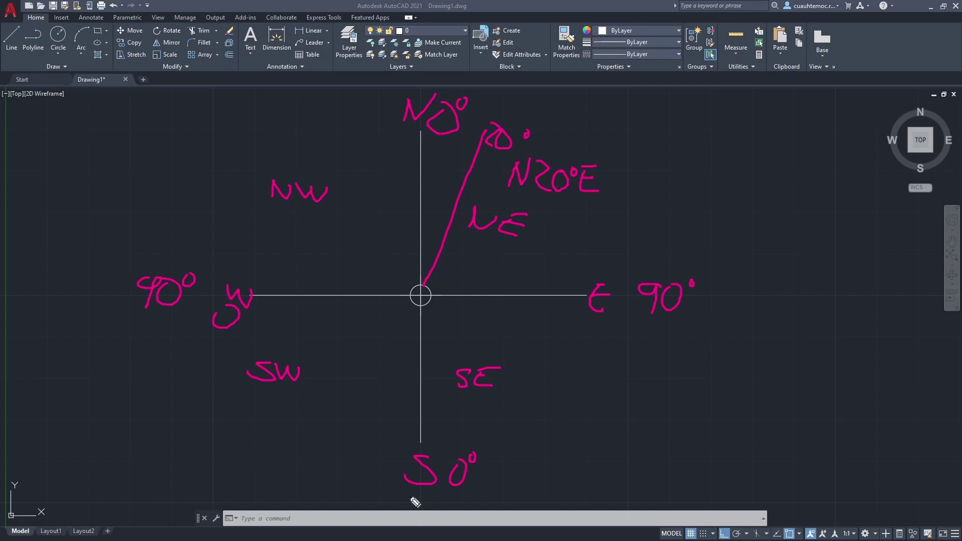
mouse_move(440, 430)
mouse_down()
mouse_move(439, 443)
mouse_move(456, 434)
mouse_move(471, 457)
mouse_up()
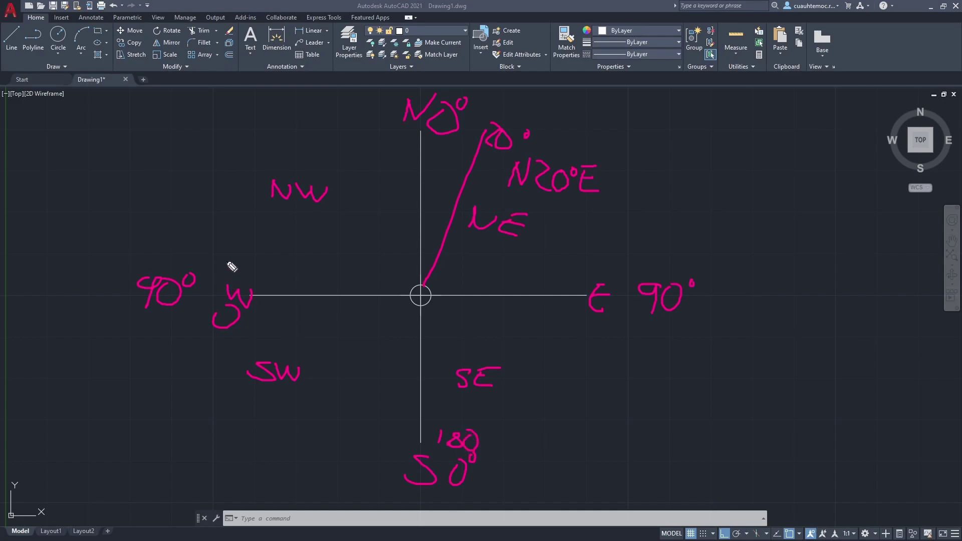
mouse_move(227, 257)
mouse_down()
mouse_move(254, 274)
mouse_move(269, 261)
mouse_up()
key(Escape)
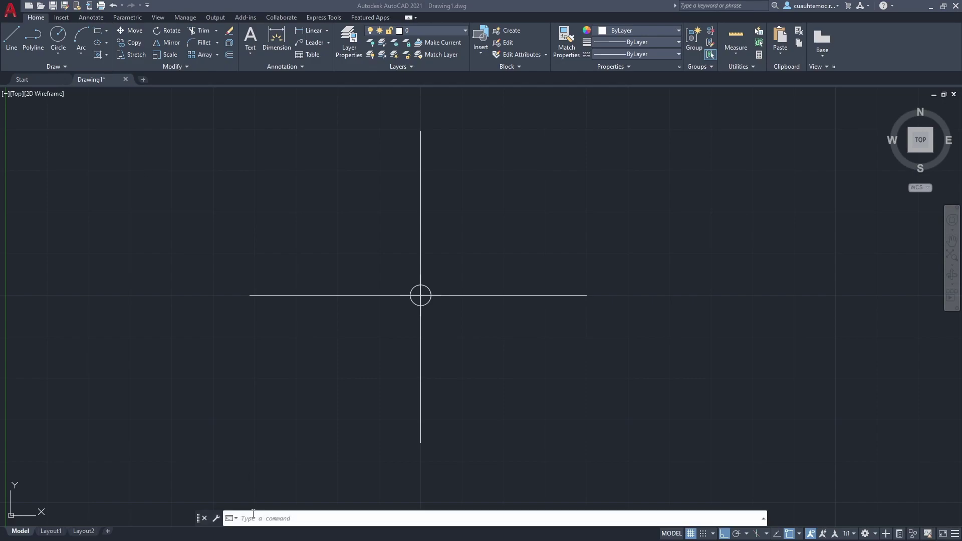
In UNITS, set angle type to Surveyor's Units with N 0d00'00" E precision.
click(298, 521)
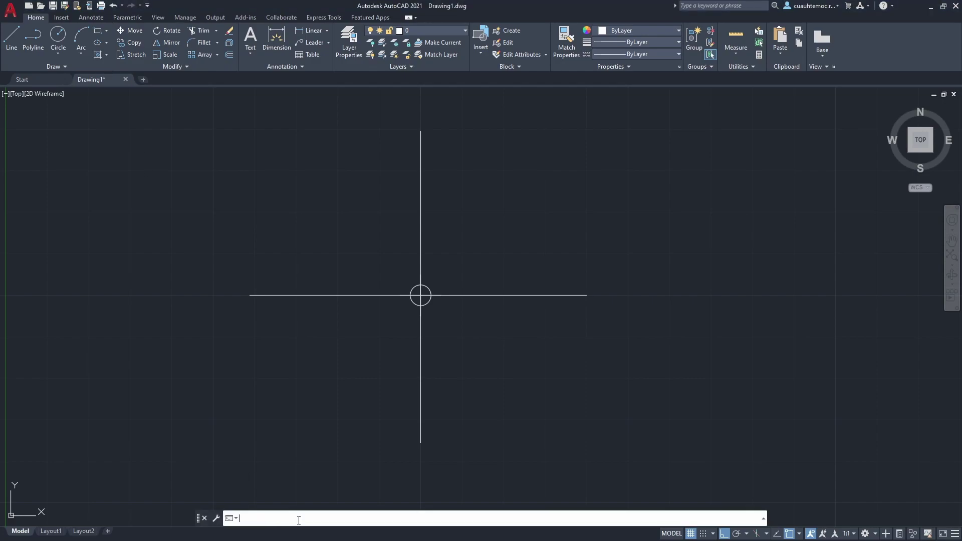
text(u)
text(nits)
key(Return)
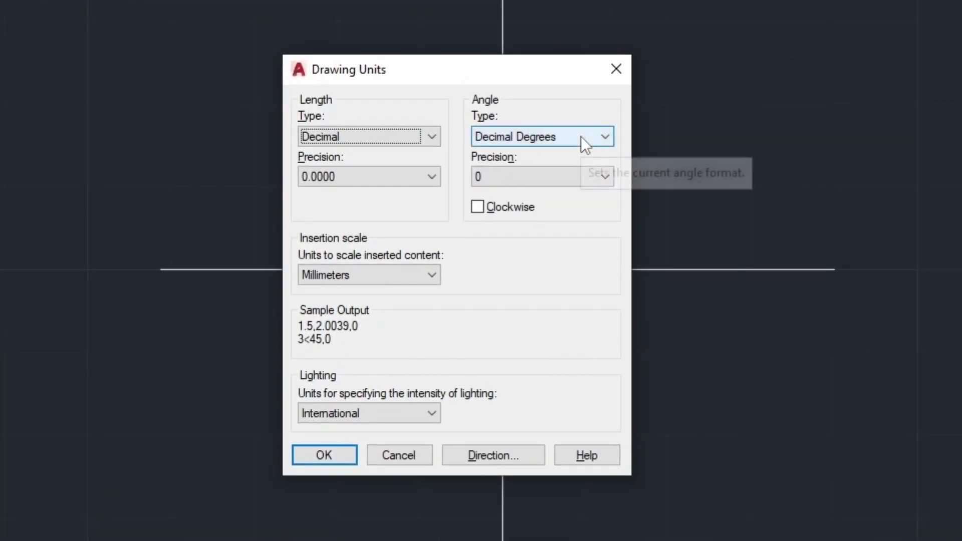
click(524, 179)
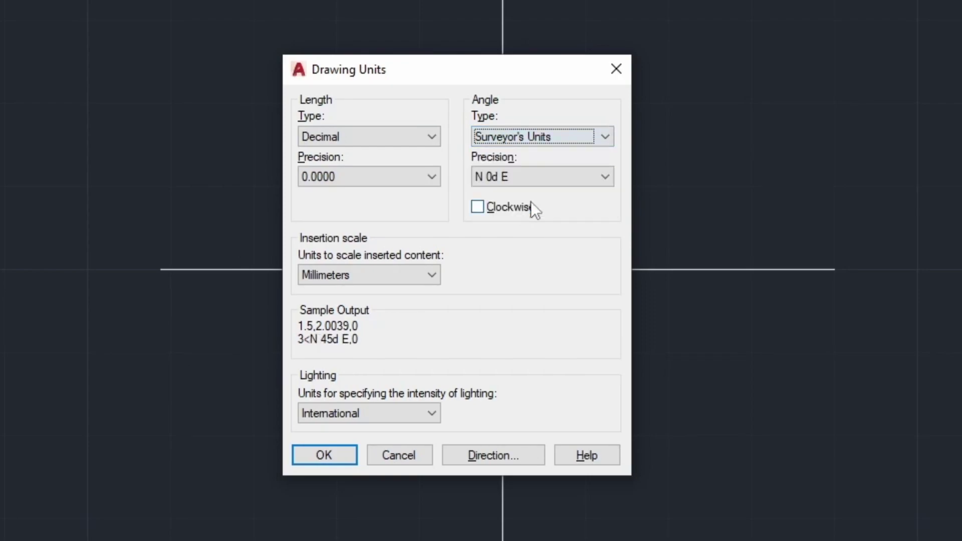
click(568, 181)
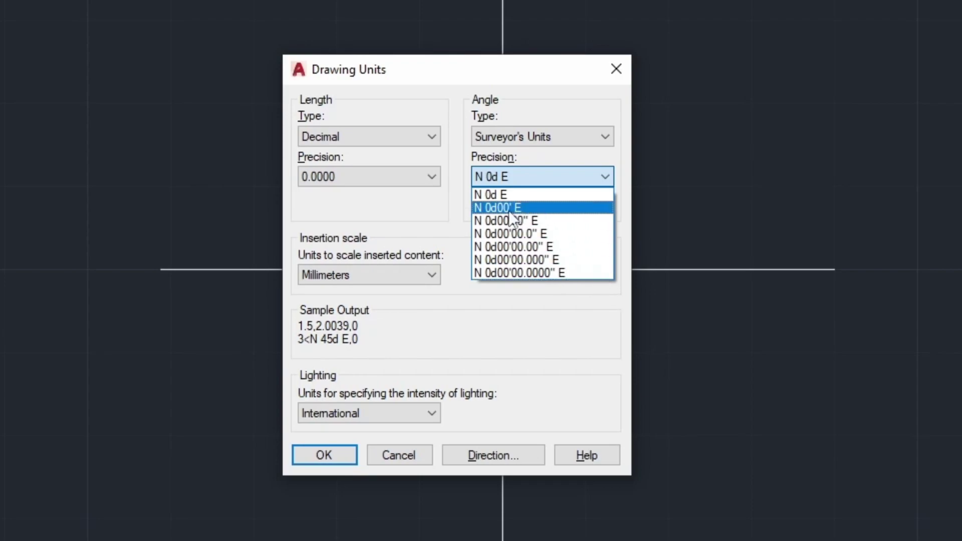
click(491, 195)
click(509, 184)
click(537, 219)
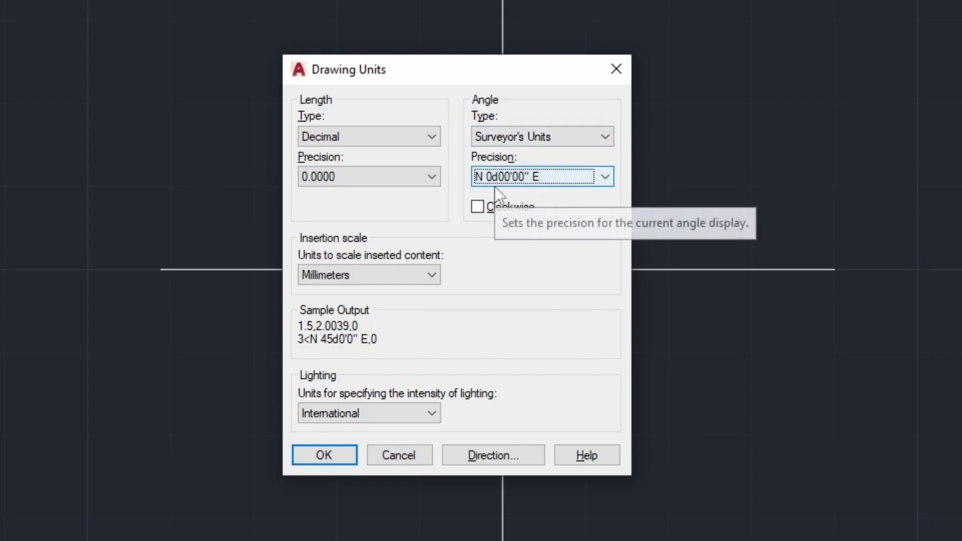
click(326, 455)
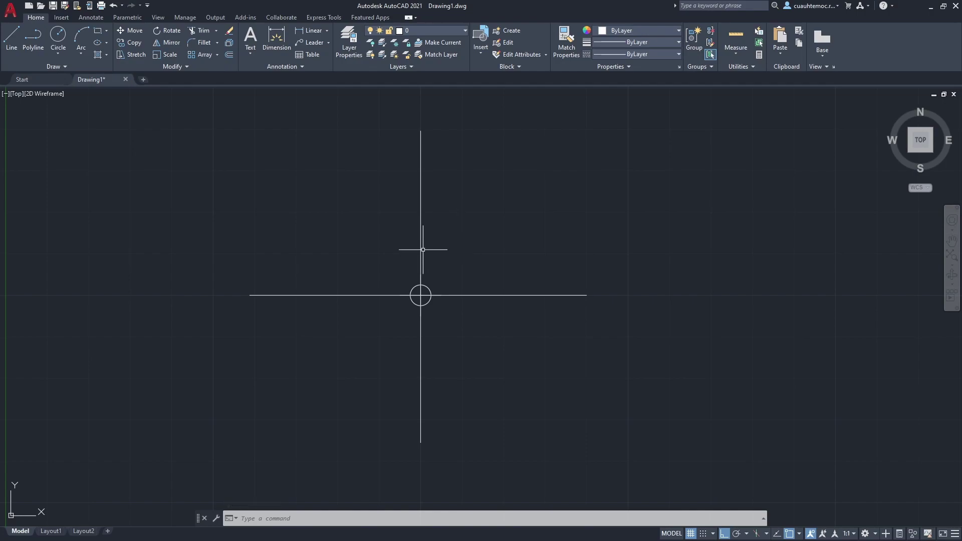
Start a line anchored at the point centre and turn on Polar Tracking.
click(9, 44)
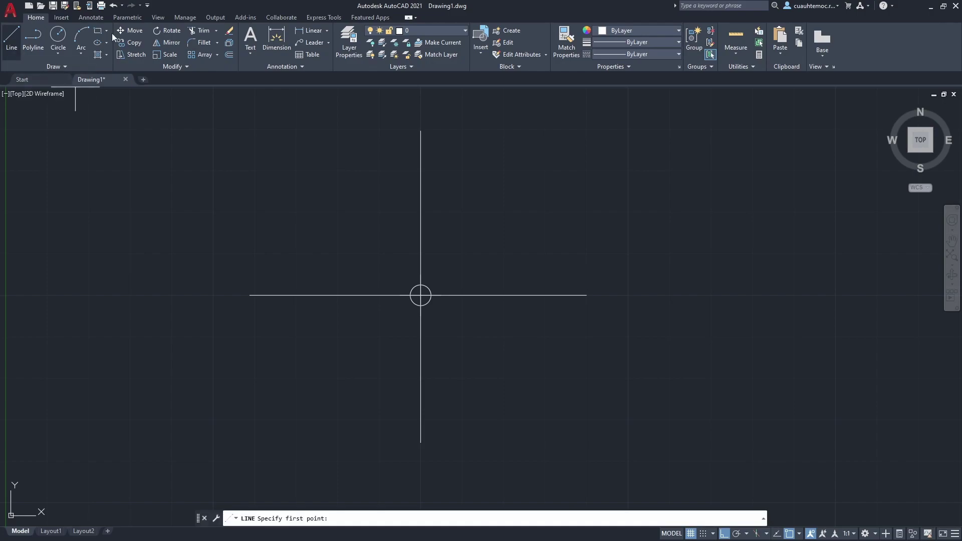
click(421, 295)
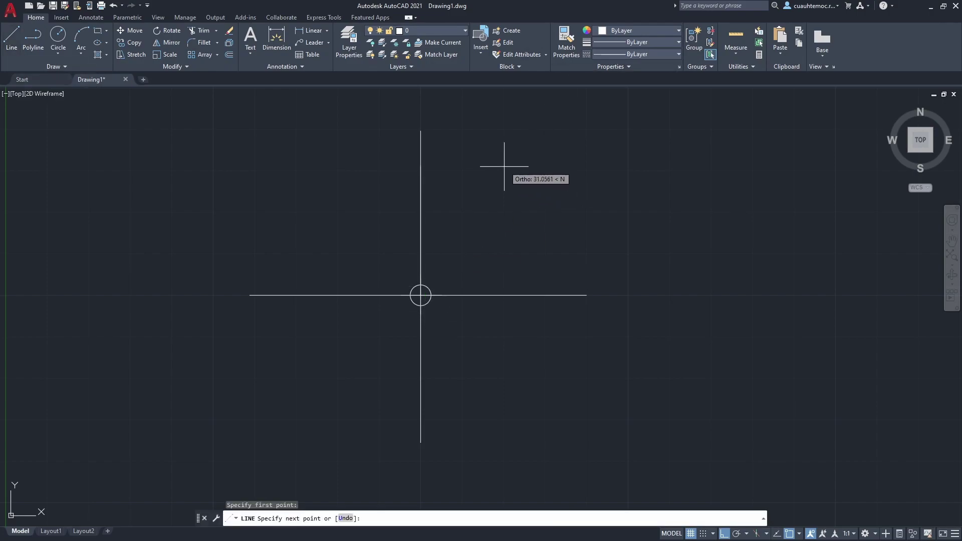
click(421, 295)
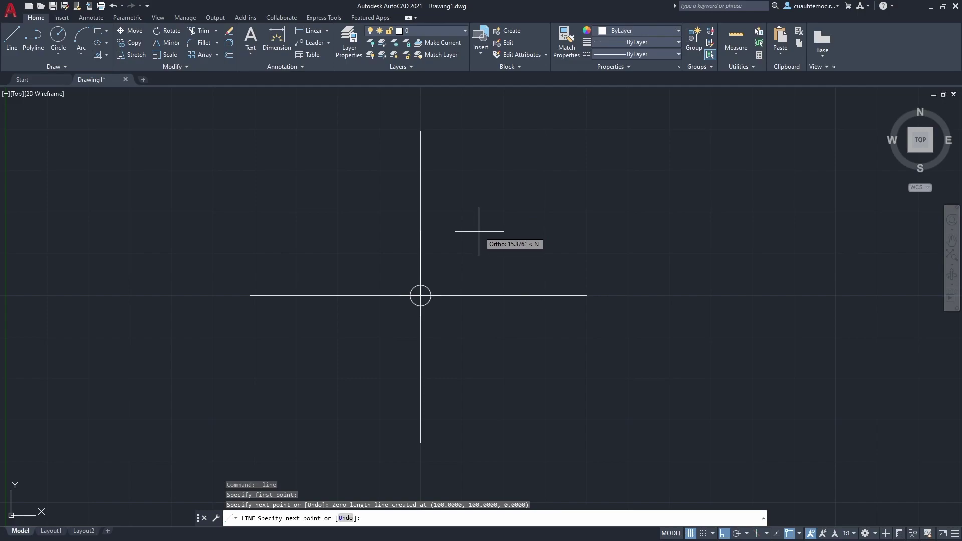
key(Escape)
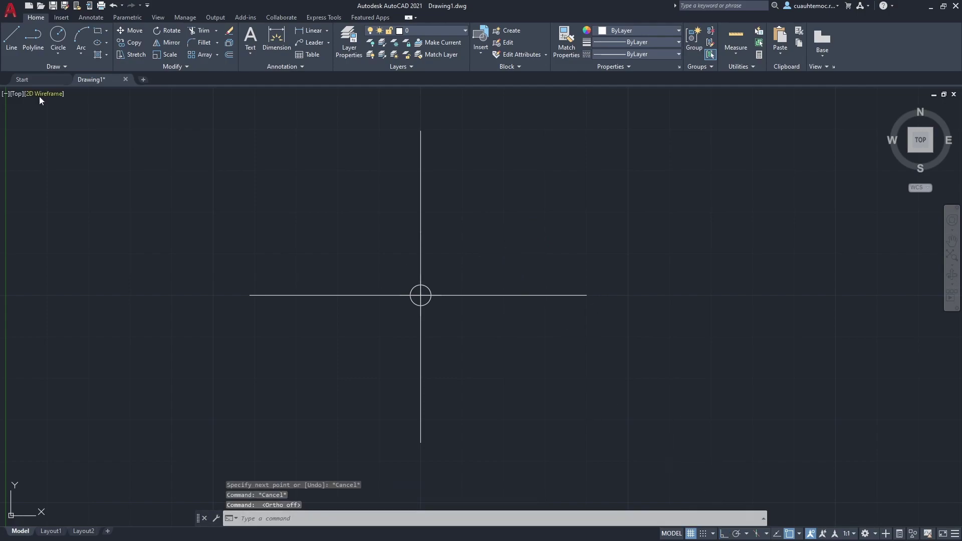
click(12, 37)
click(421, 295)
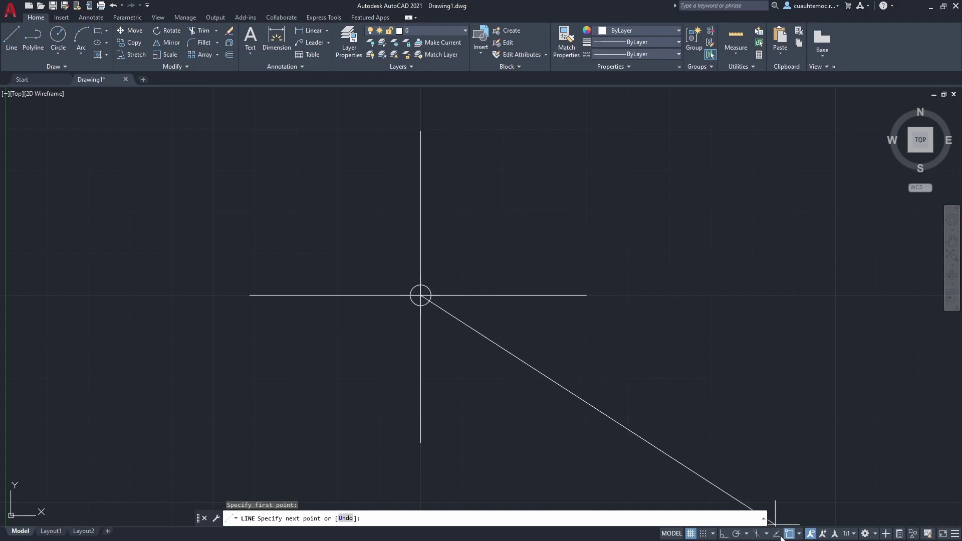
click(737, 534)
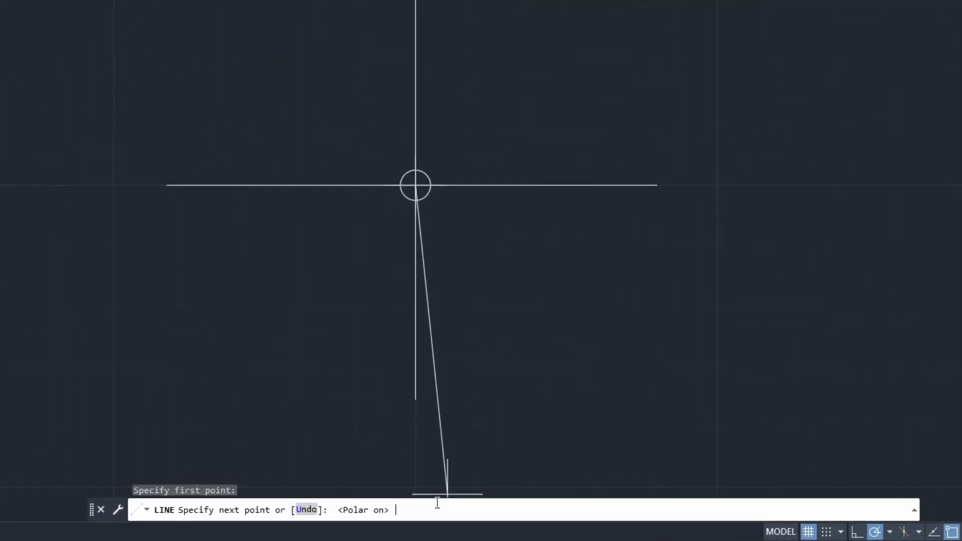
text(10)
text(<)
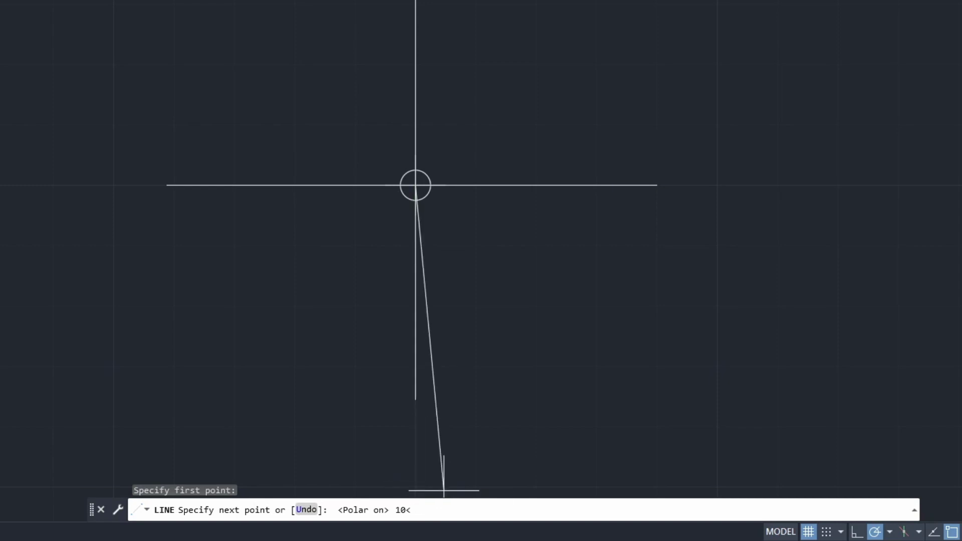
key(BackSpace)
key(BackSpace)
key(BackSpace)
text(@)
text(10)
text(<)
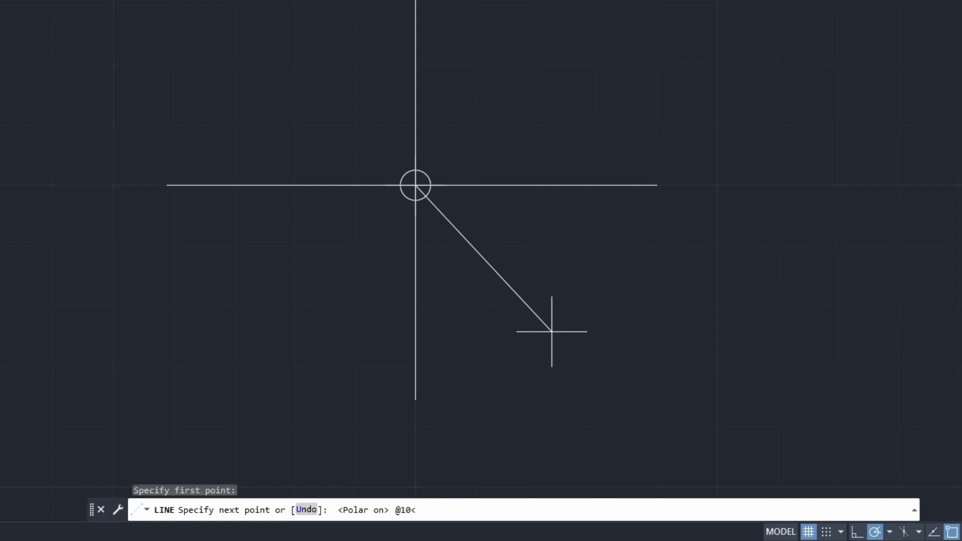
text(S4)
text(5)
text(d)
text(30')
text(30)
text(")
text(E)
key(Return)
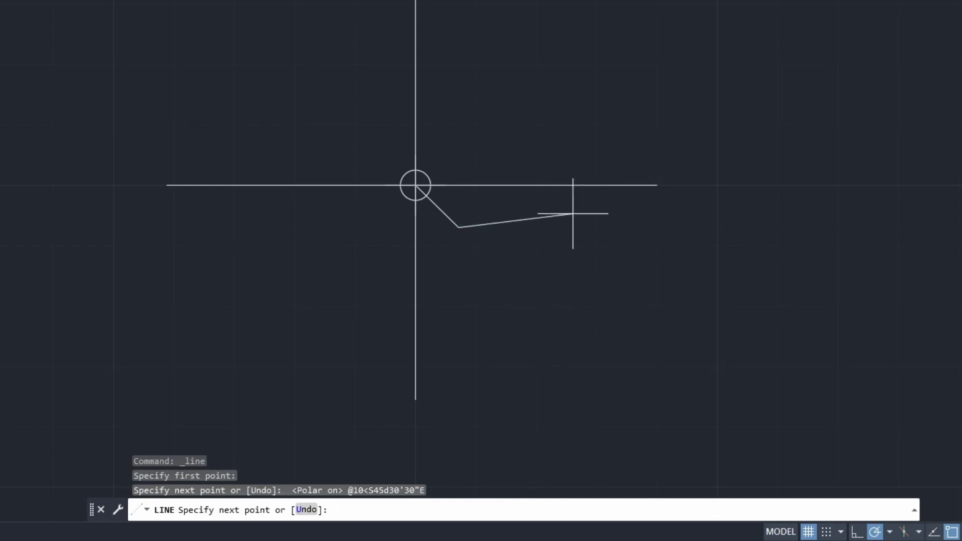
key(Escape)
scroll(432, 194, up, 2)
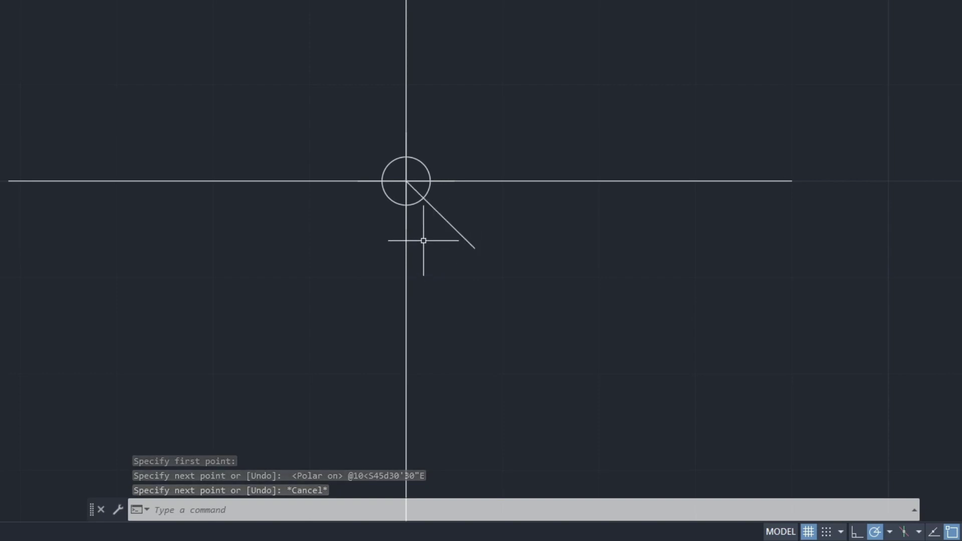
Clear any pending command.
key(Escape)
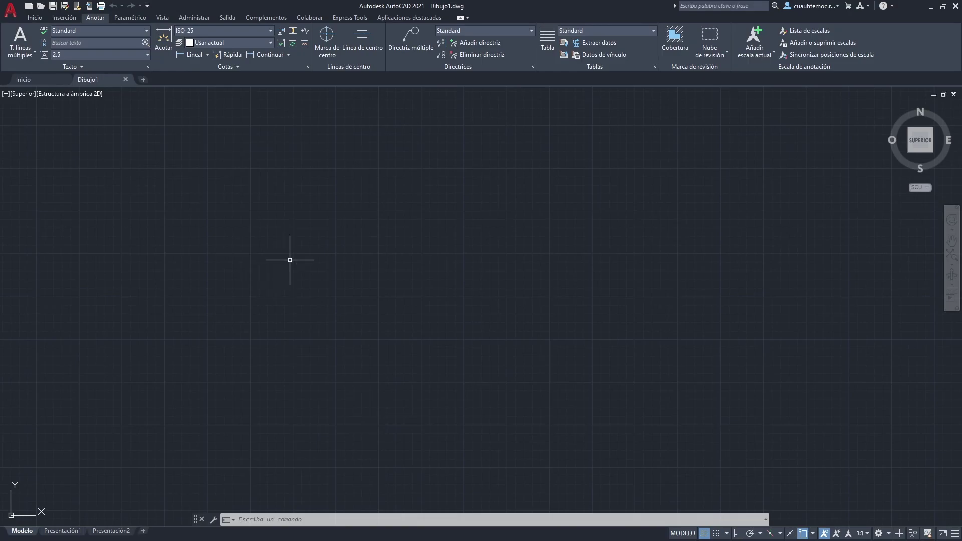
Set the point style to a circle with an X, sized in absolute units.
click(35, 17)
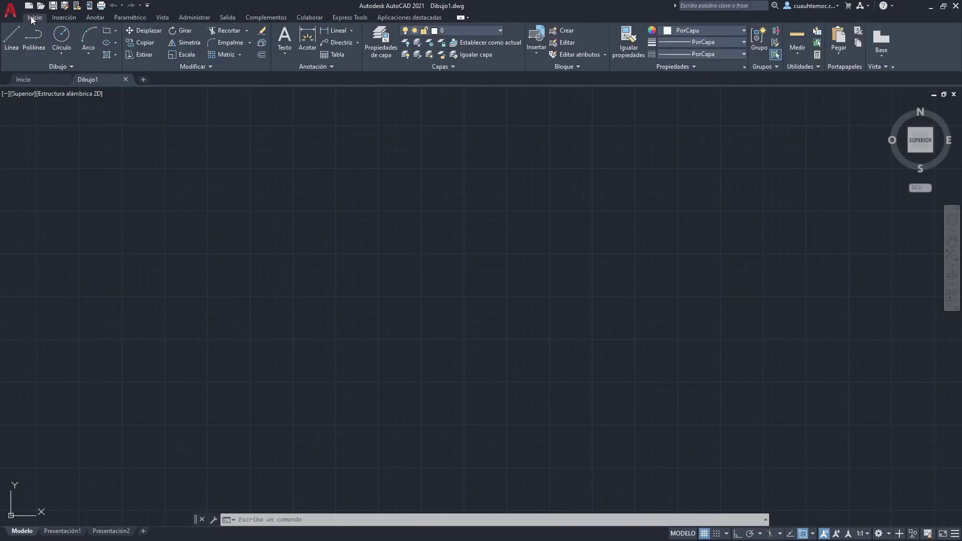
click(814, 69)
click(813, 90)
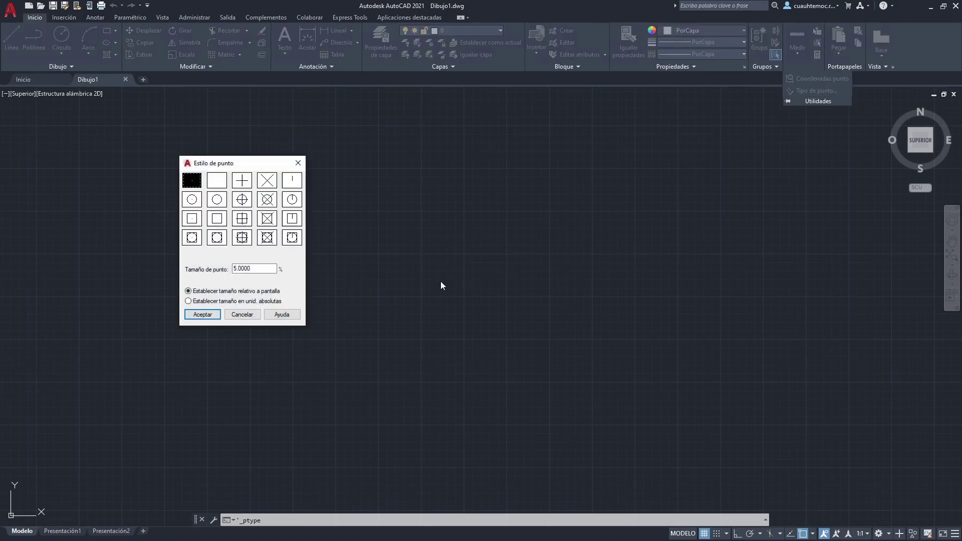
click(267, 201)
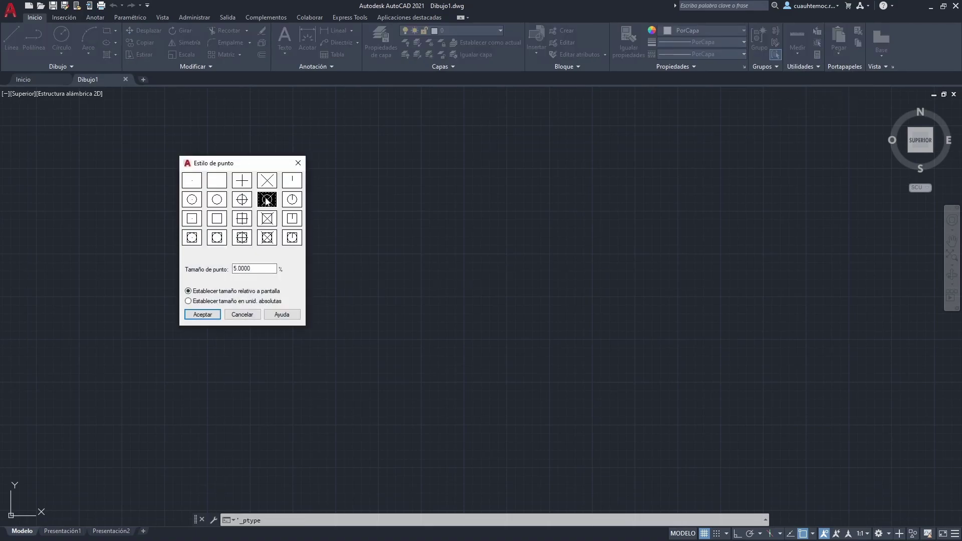
click(207, 315)
key(Escape)
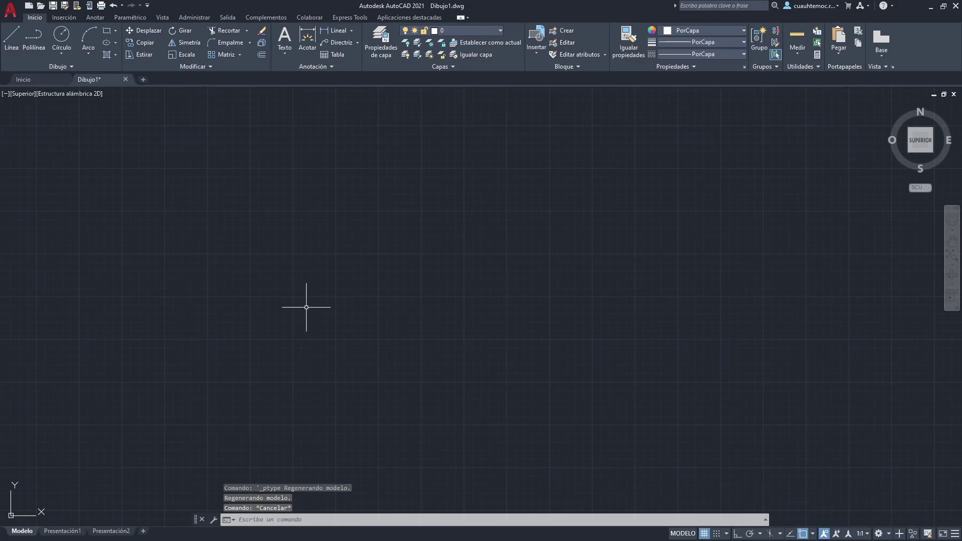
Start placing a single point, then cancel without placing it.
click(61, 67)
click(58, 83)
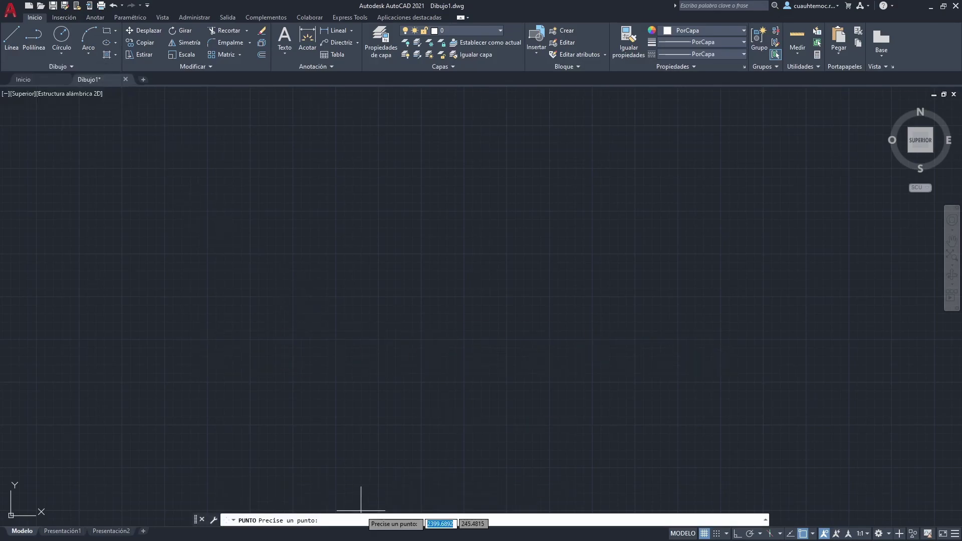
text(20)
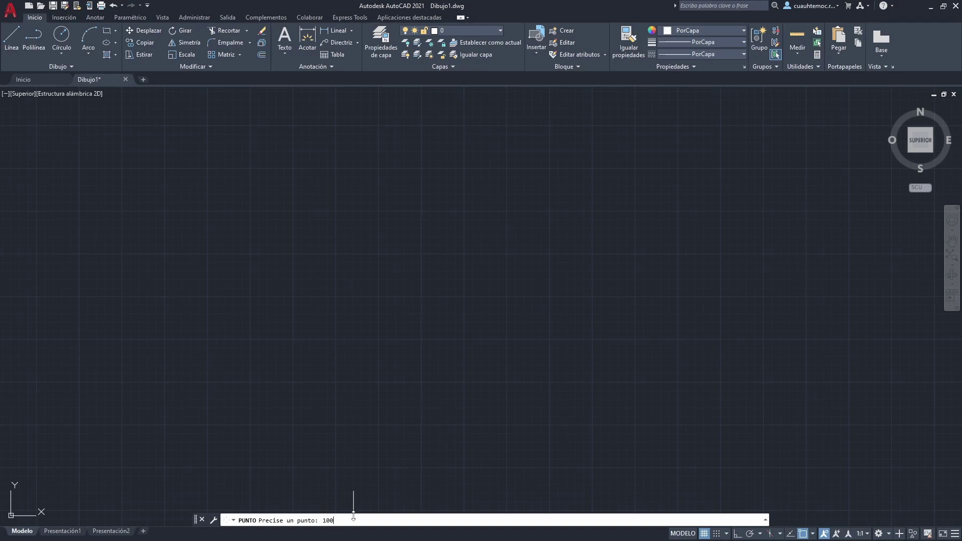
key(BackSpace)
key(BackSpace)
key(BackSpace)
key(Escape)
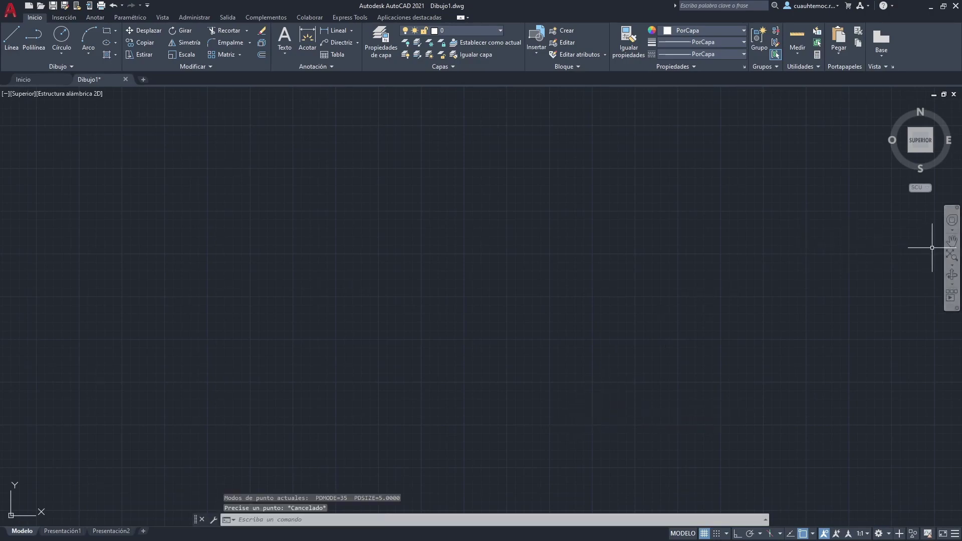
Zoom extents and scroll to zoom out on the drawing.
click(951, 256)
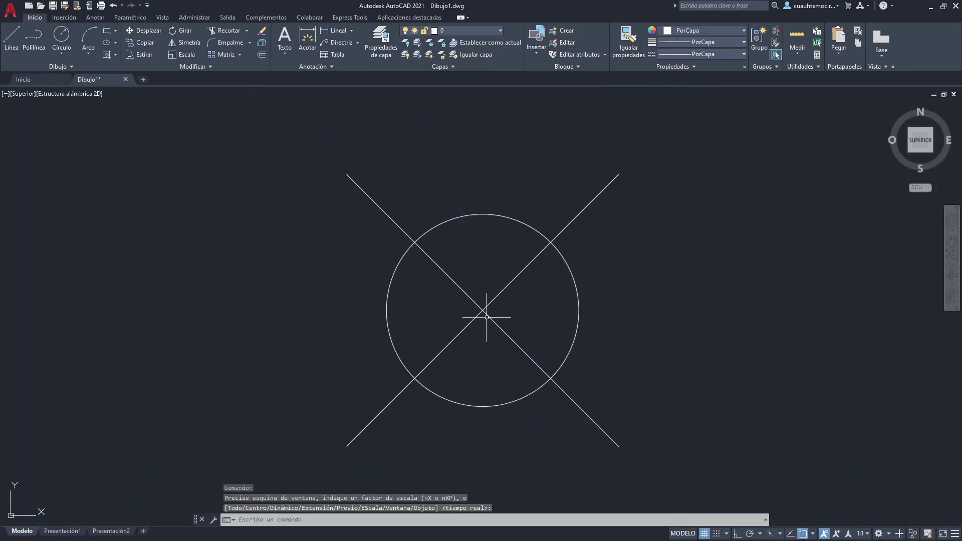
scroll(441, 301, down, 4)
scroll(404, 296, down, 2)
scroll(408, 294, down, 1)
key(Escape)
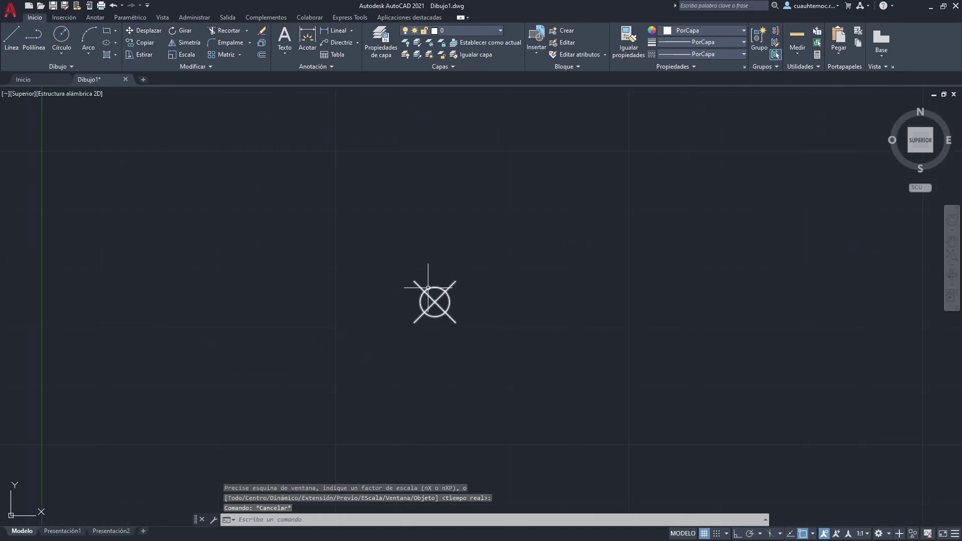
Switch the point style to the circle-with-cross marker.
click(800, 66)
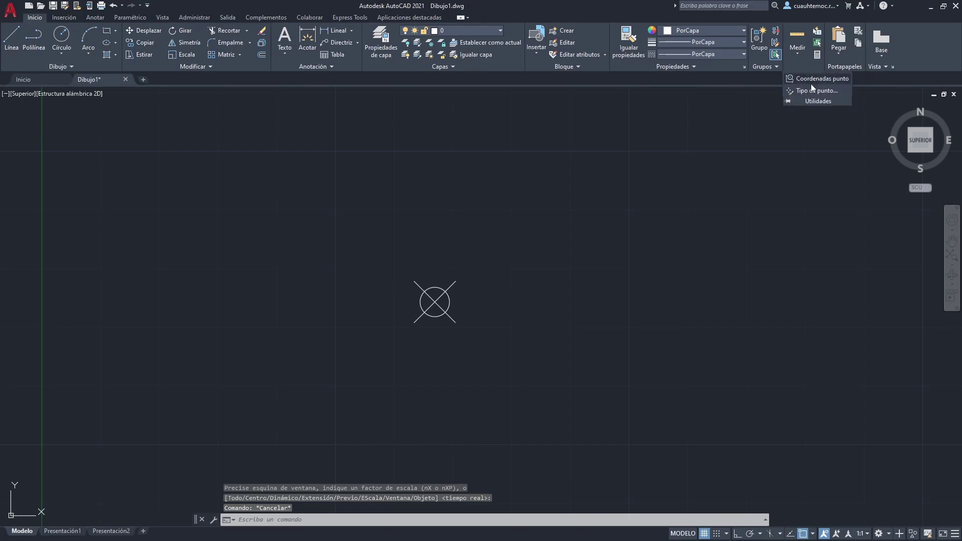
click(813, 90)
click(242, 200)
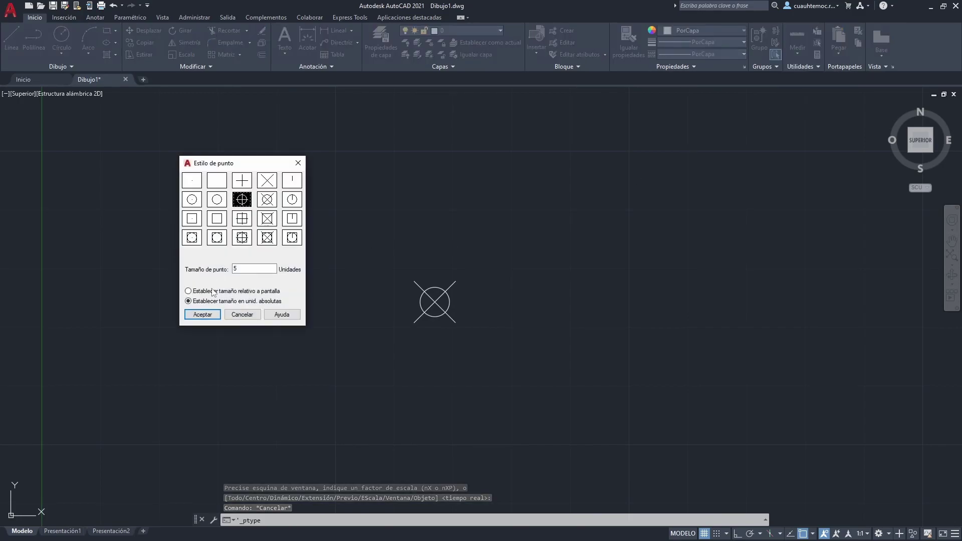
click(200, 316)
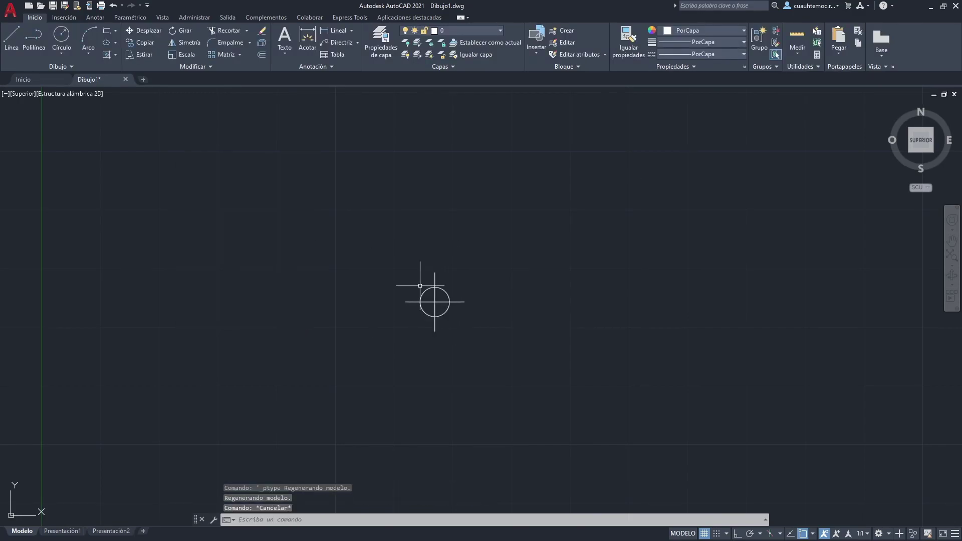
click(344, 520)
text(uni)
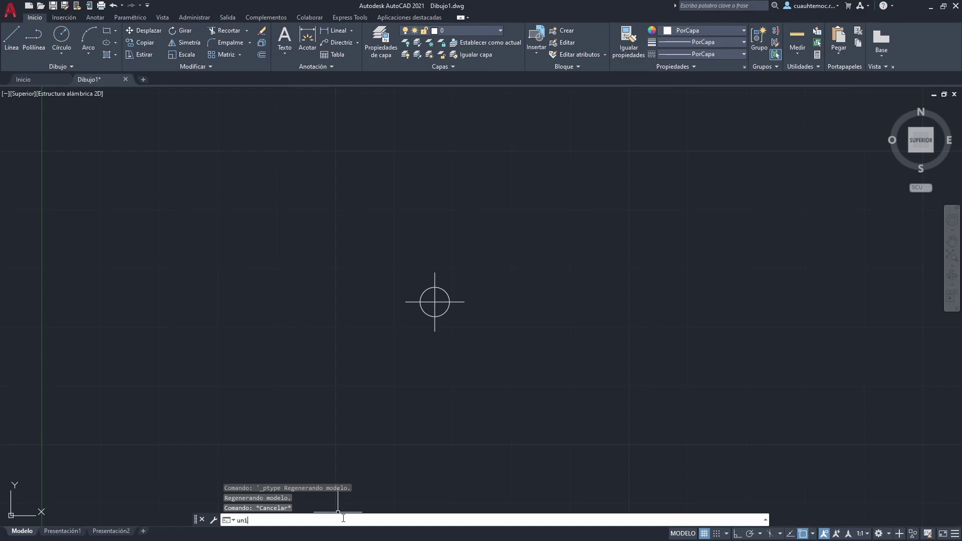
In UNIDADES, set angle type to Unidades topográficas with N 0d00'00" E precision.
text(dades)
key(Return)
click(380, 233)
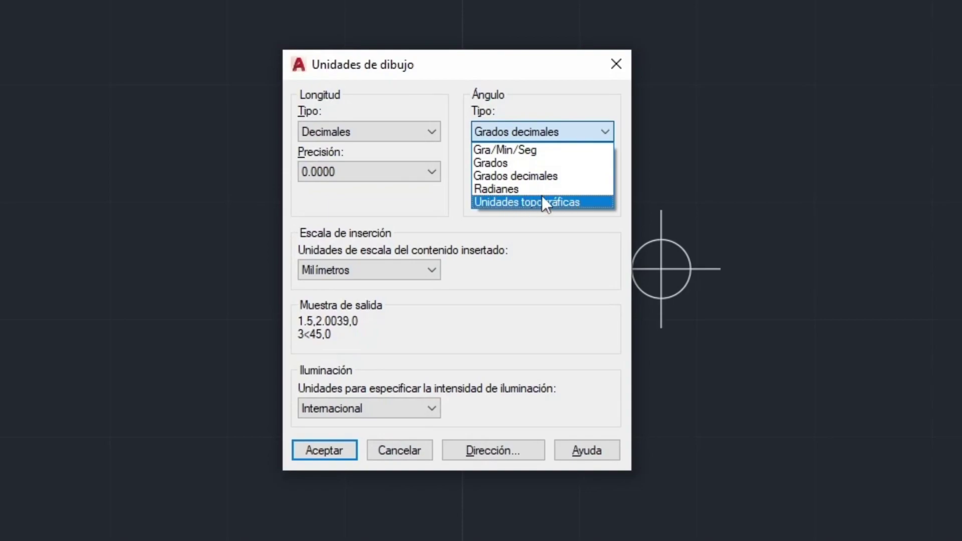
click(537, 202)
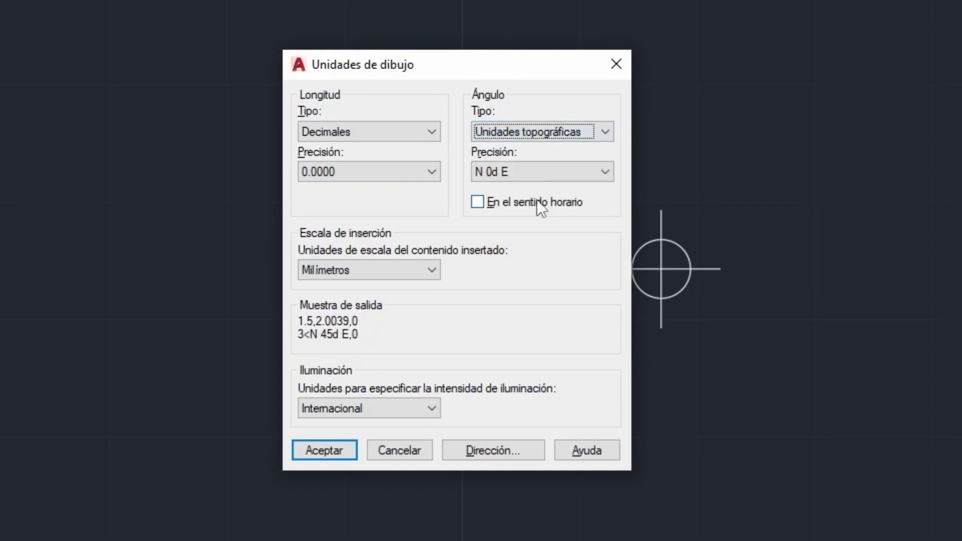
click(536, 171)
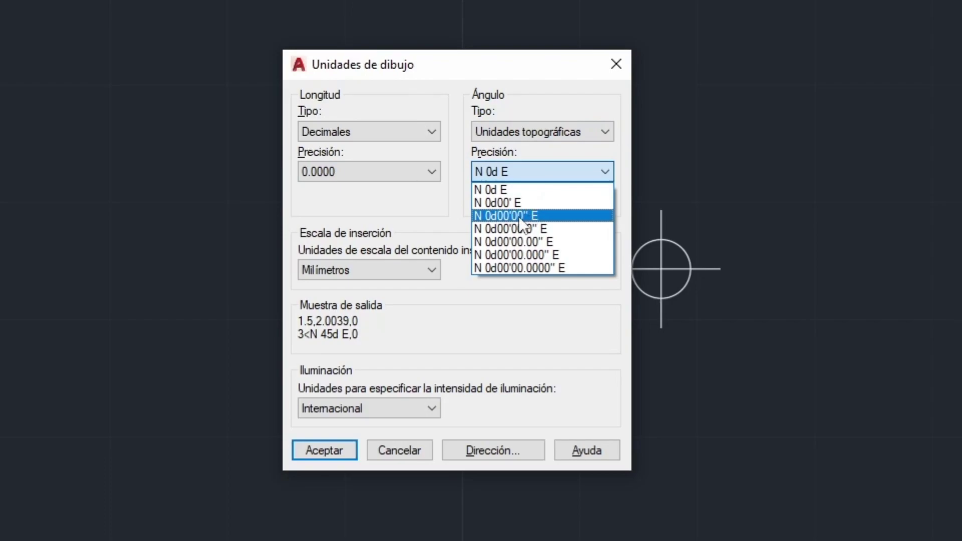
click(521, 225)
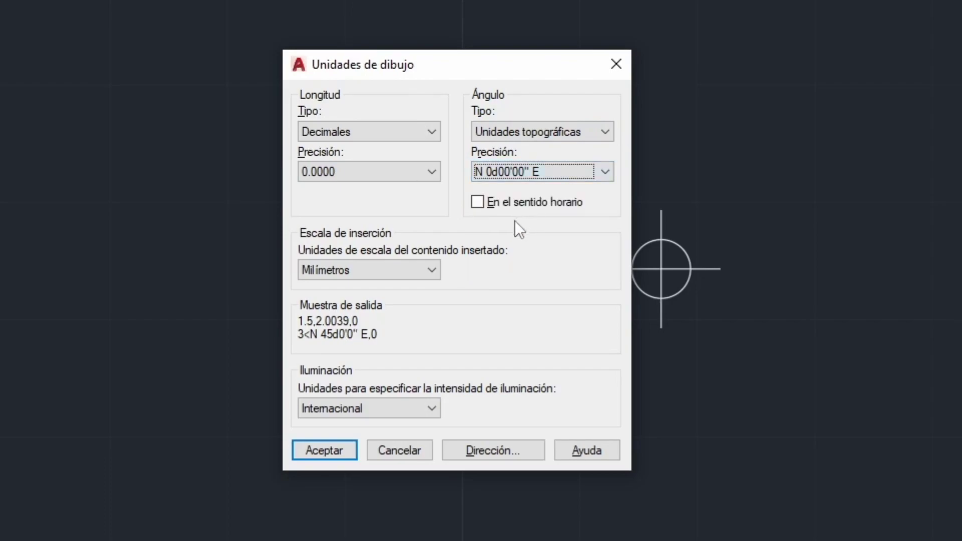
click(326, 445)
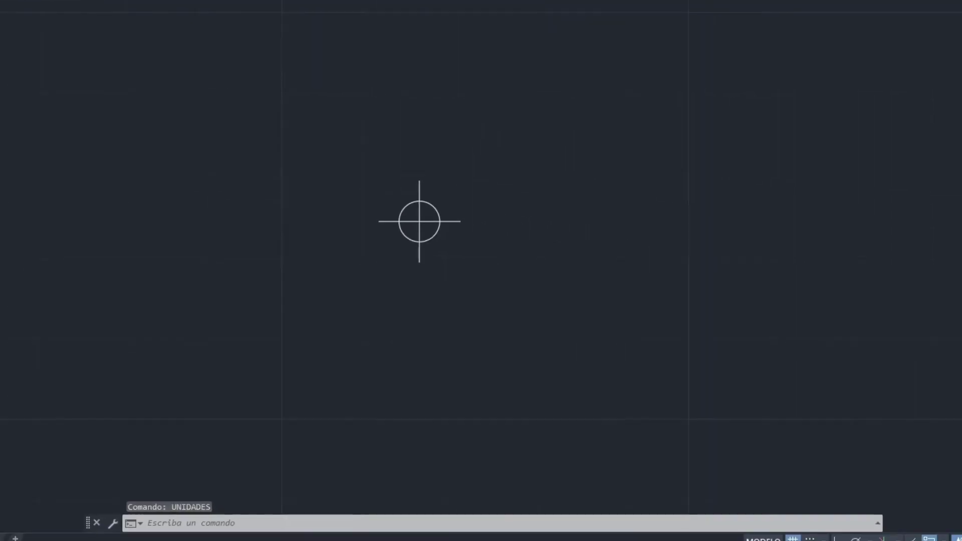
Draw a 25-unit line from the point at bearing N30d41'19"O, then end LINE.
text(l)
key(Return)
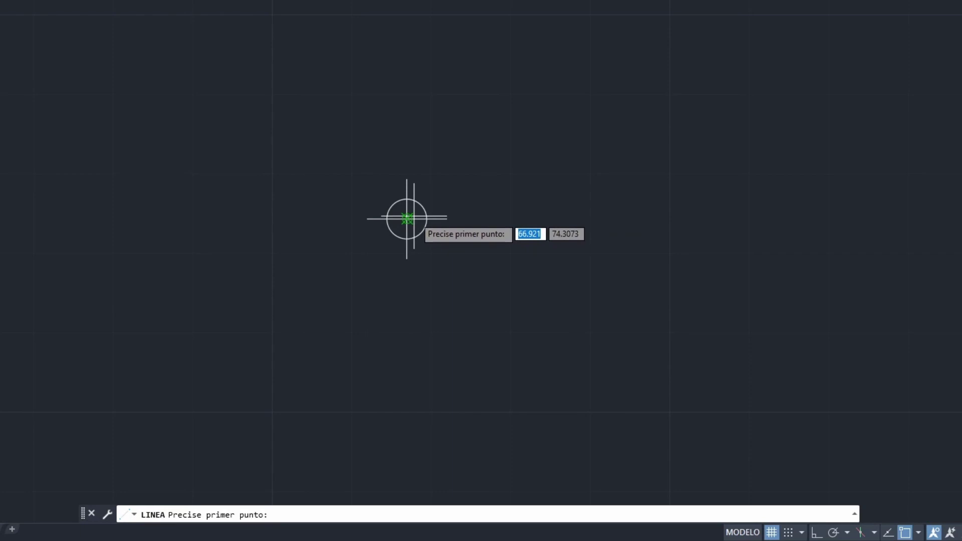
click(406, 219)
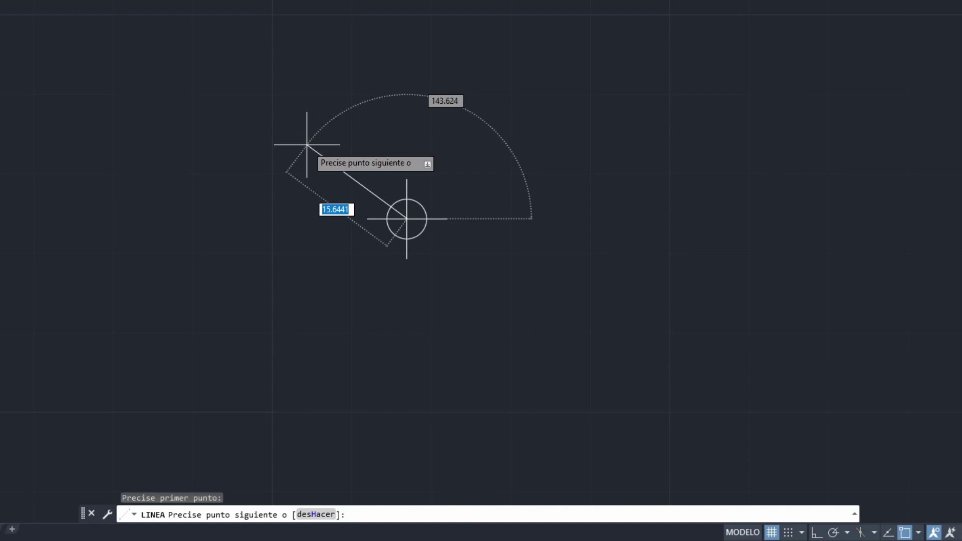
text(@)
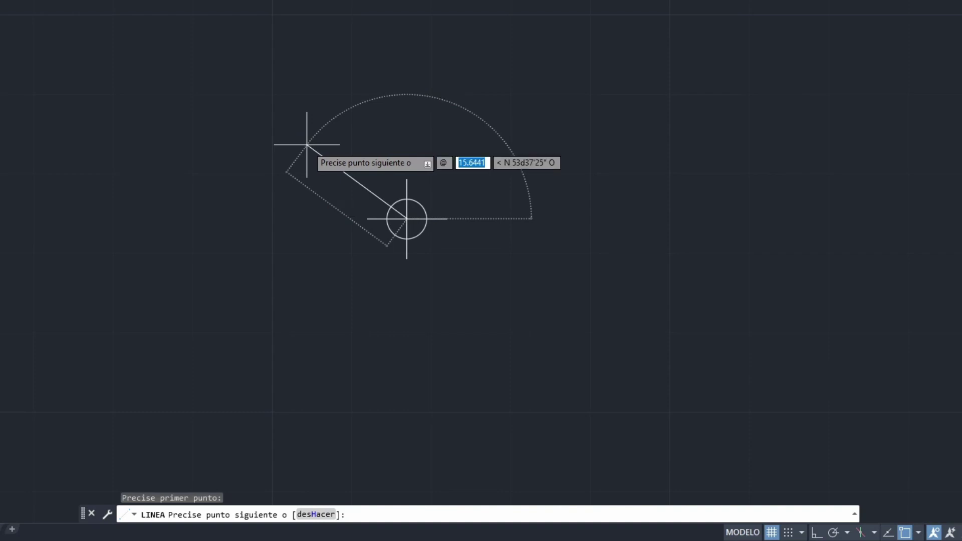
text(25)
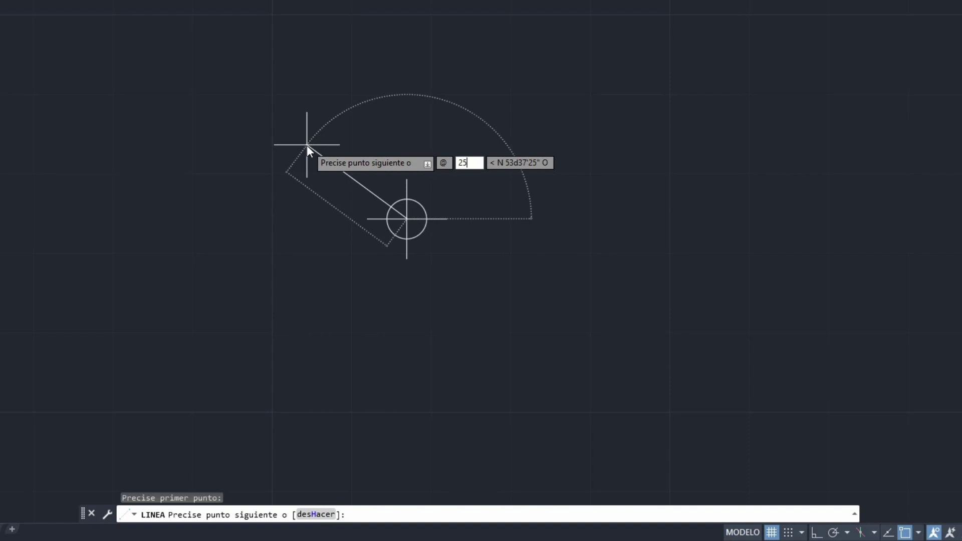
key(Tab)
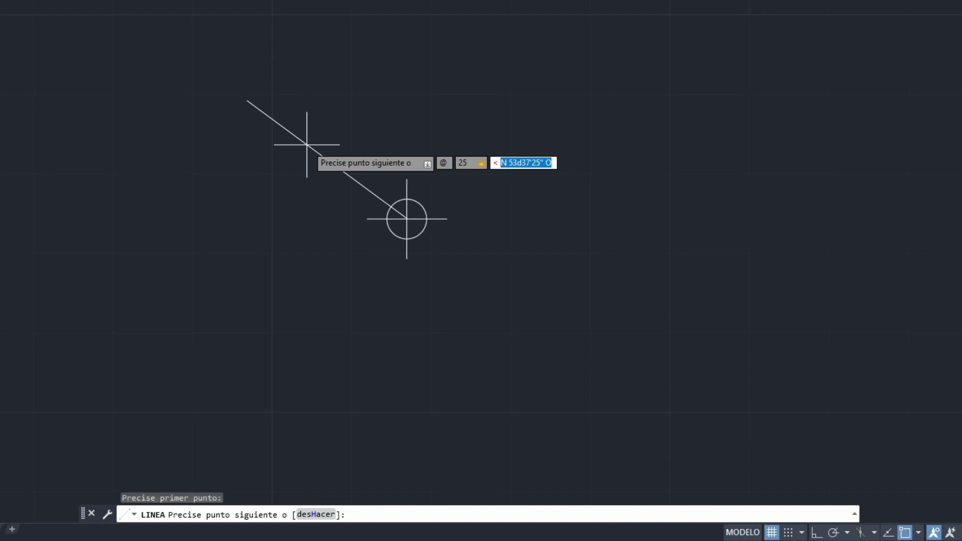
text(n)
key(BackSpace)
text(N)
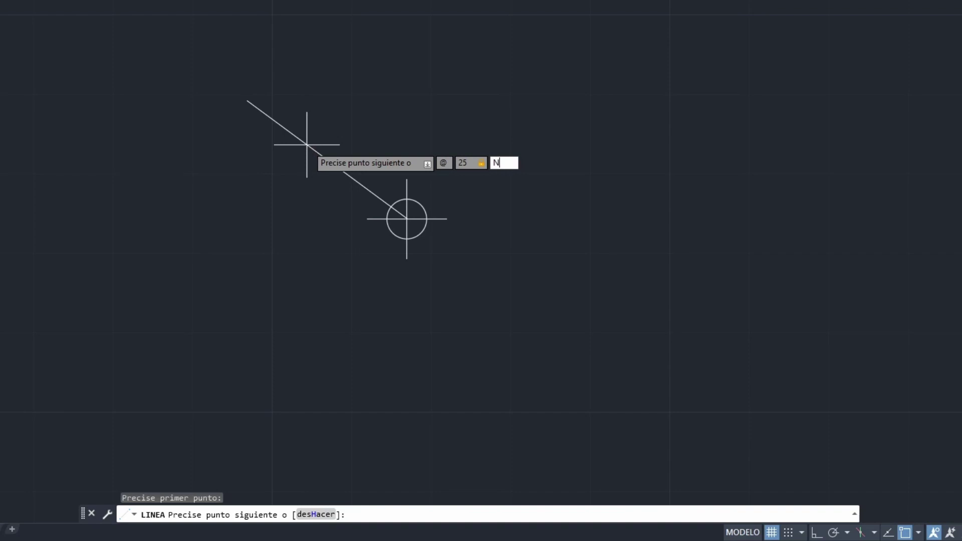
text(3)
text(0d)
text(41')
text(19)
text(")
text(O)
key(Return)
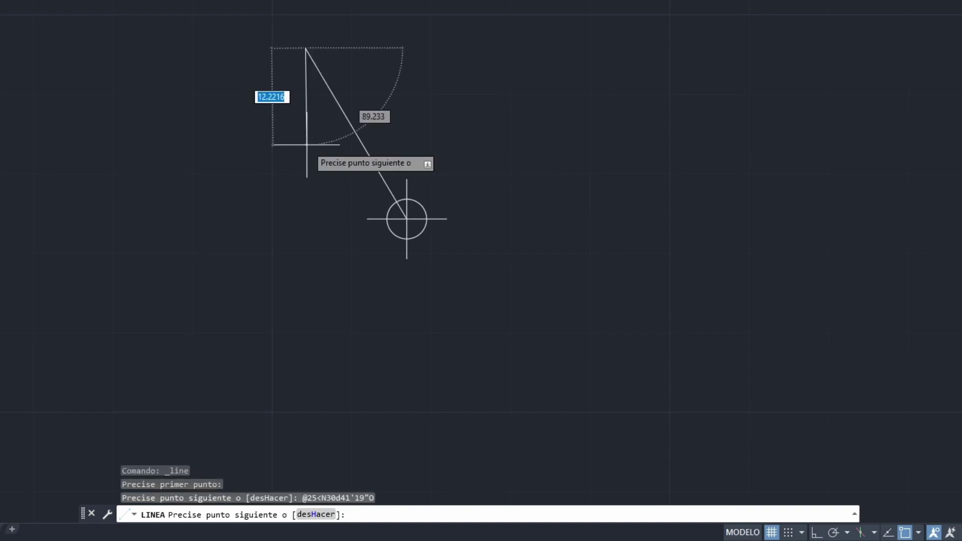
key(Escape)
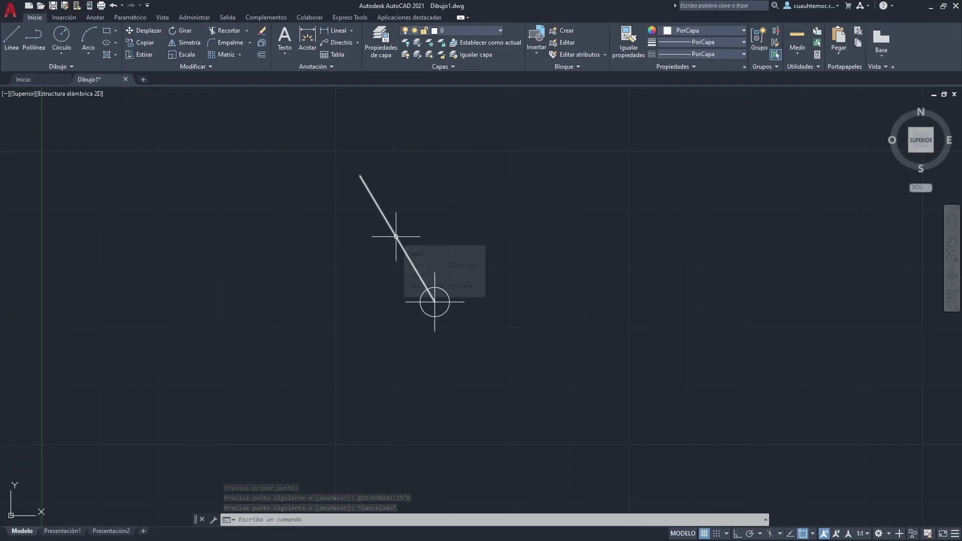
Select the new line and open its full Properties palette.
click(397, 238)
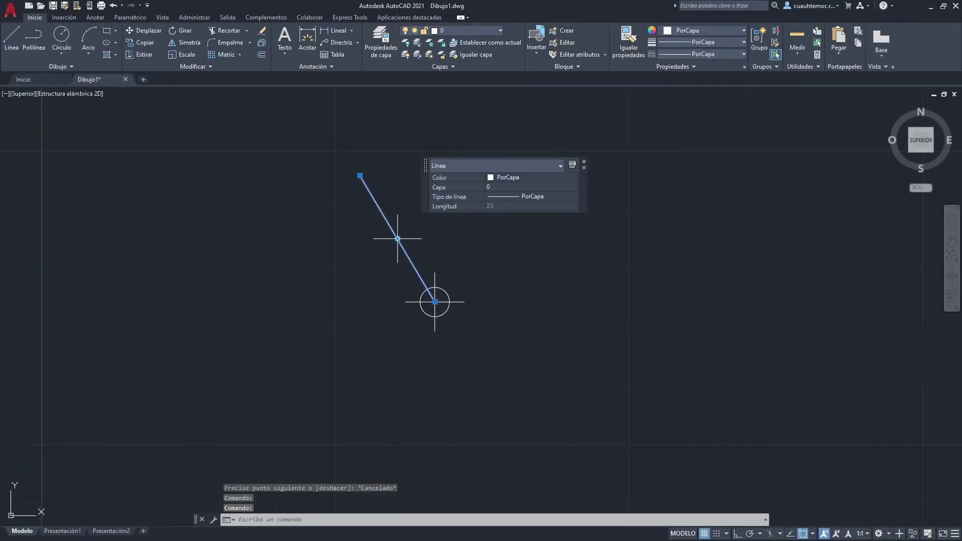
key(Escape)
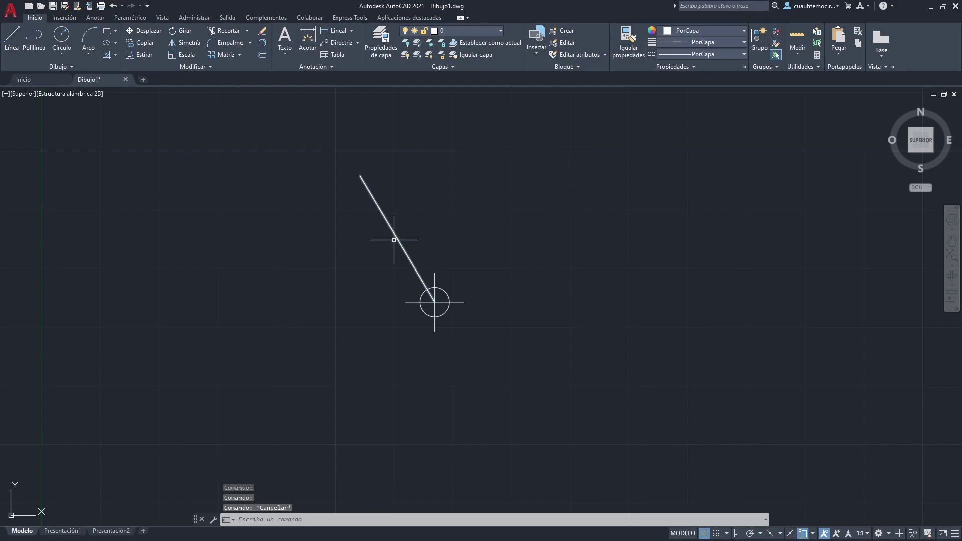
click(387, 221)
right_click(391, 229)
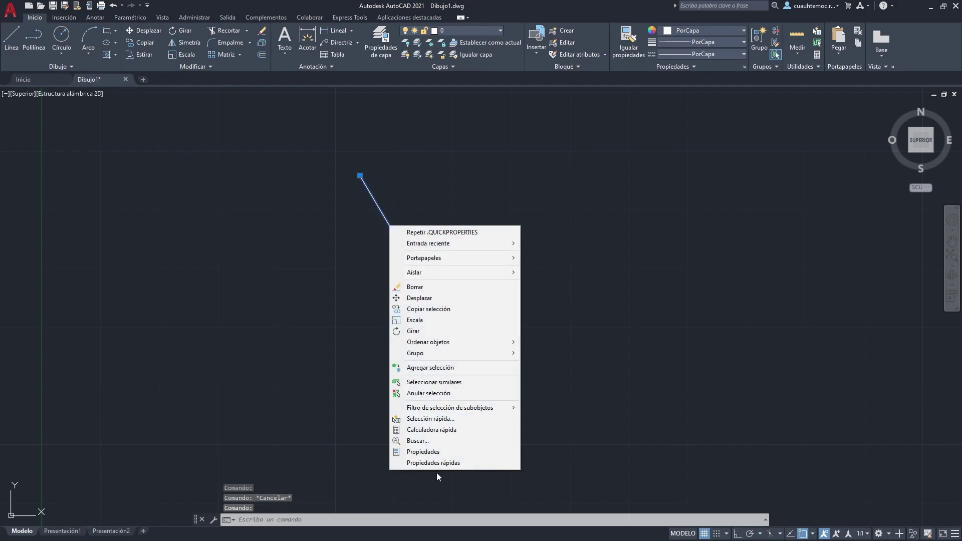
click(424, 452)
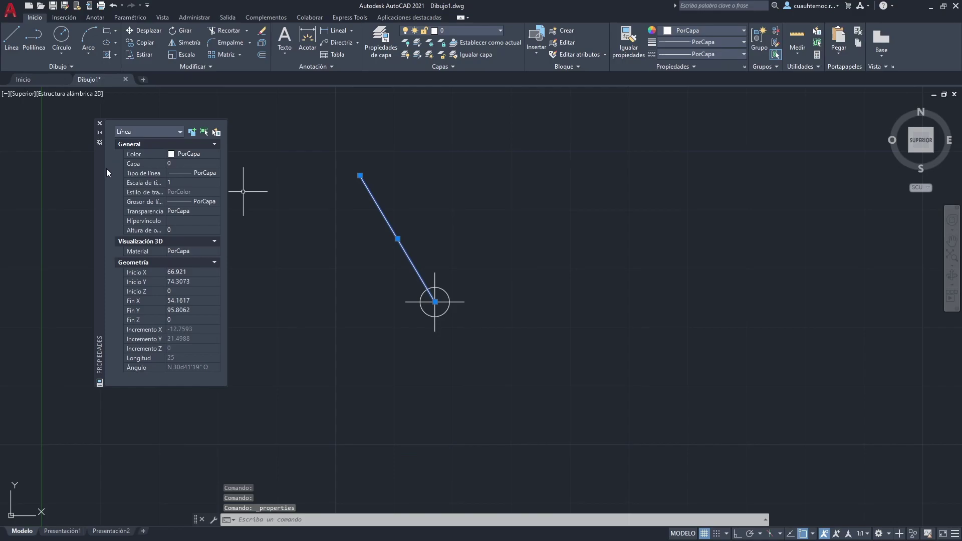
Review the line's start coordinates, length 25 and bearing N 30d41'19" O.
drag(100, 172, 145, 166)
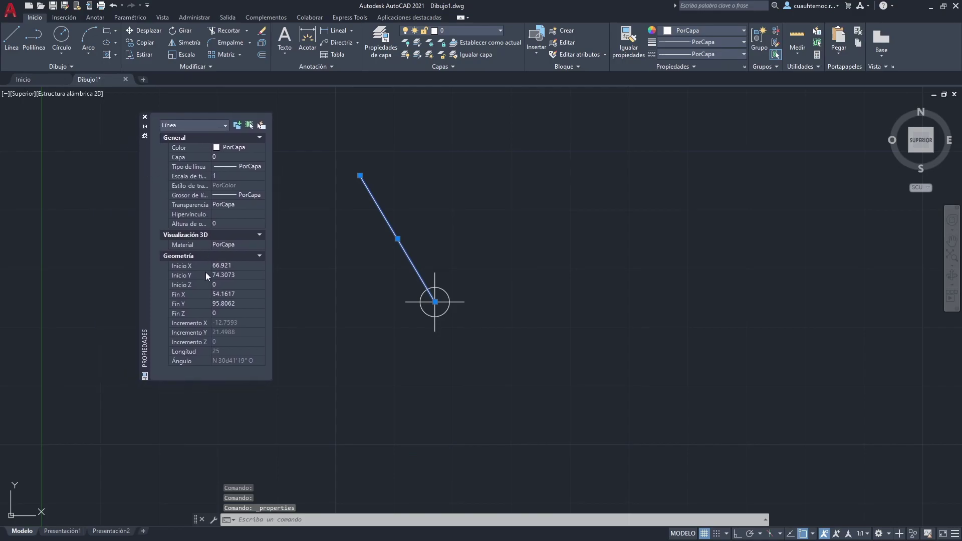
click(233, 266)
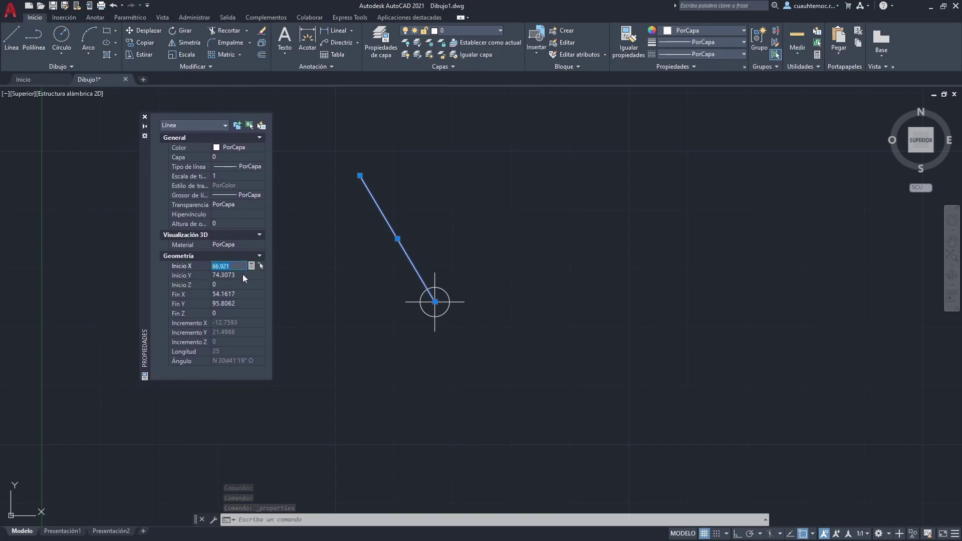
click(243, 275)
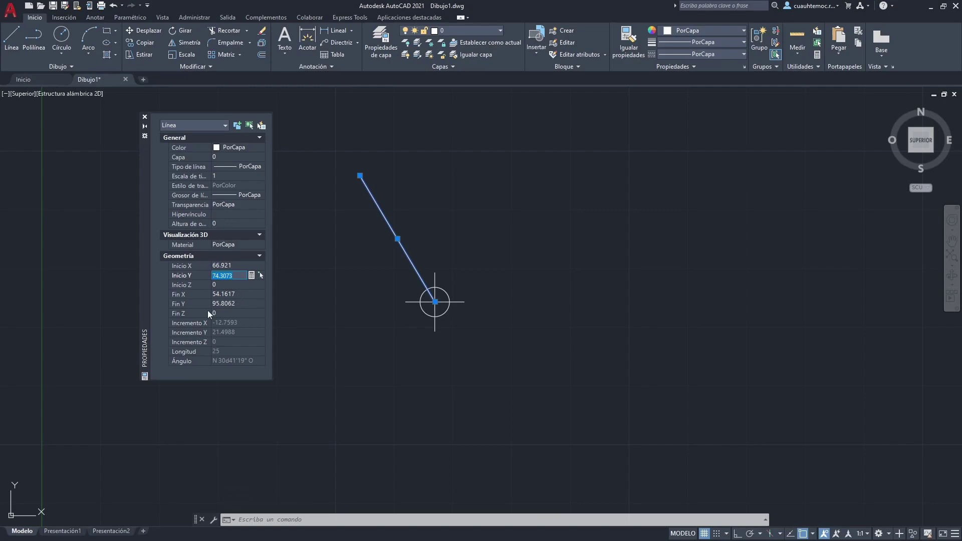
click(188, 362)
click(199, 351)
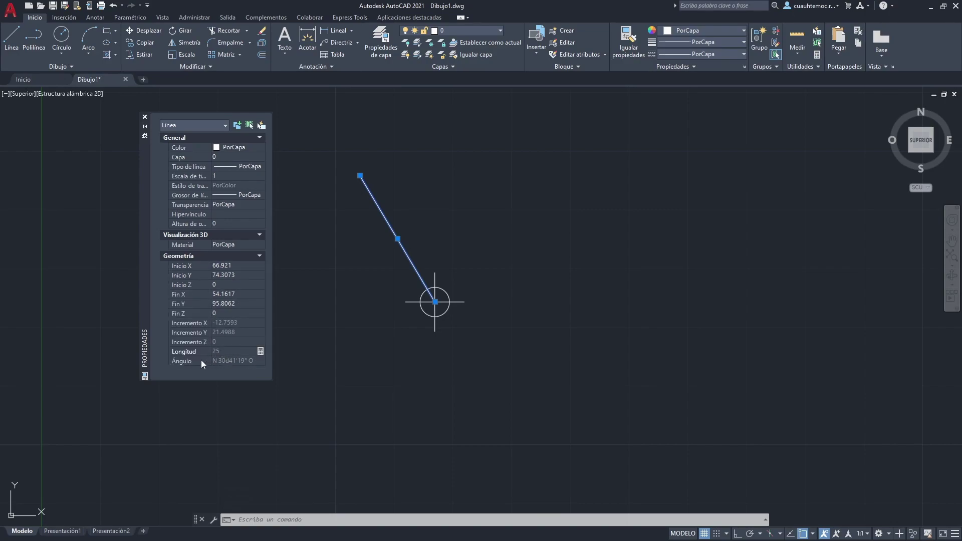
click(201, 361)
key(Escape)
click(145, 117)
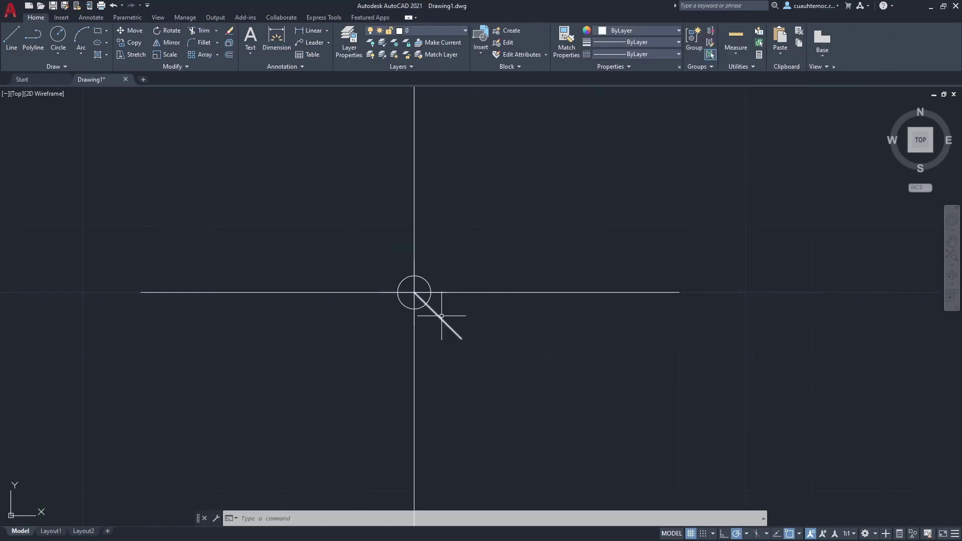
click(438, 317)
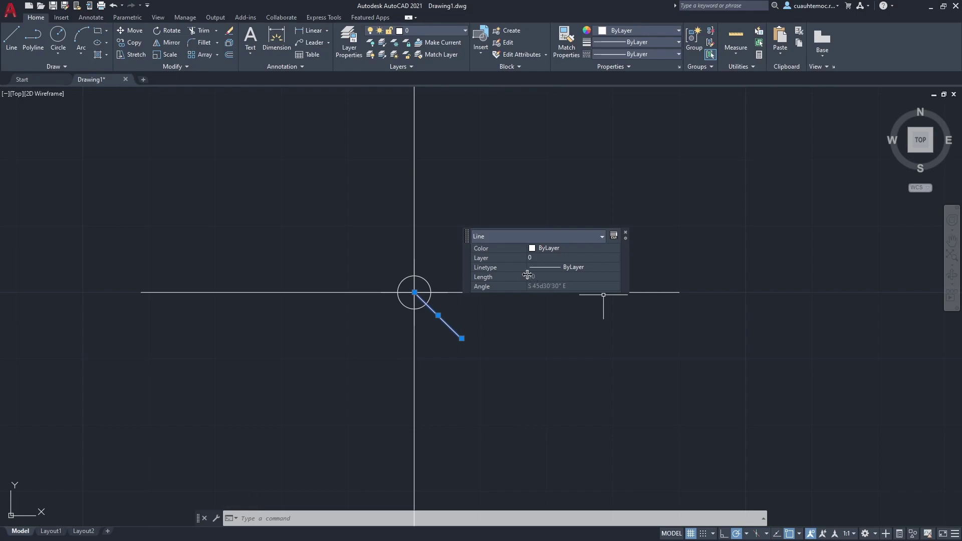
key(Escape)
click(427, 282)
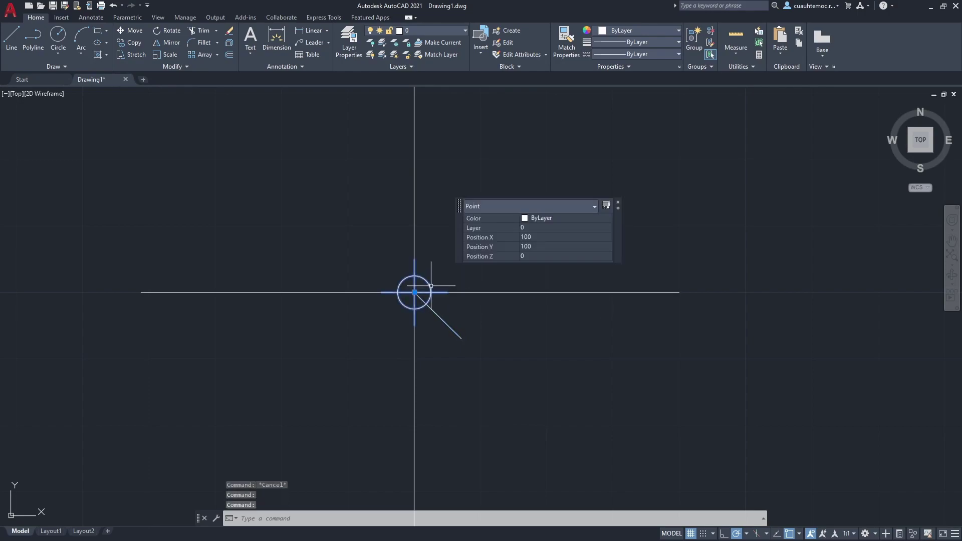
key(Escape)
click(444, 321)
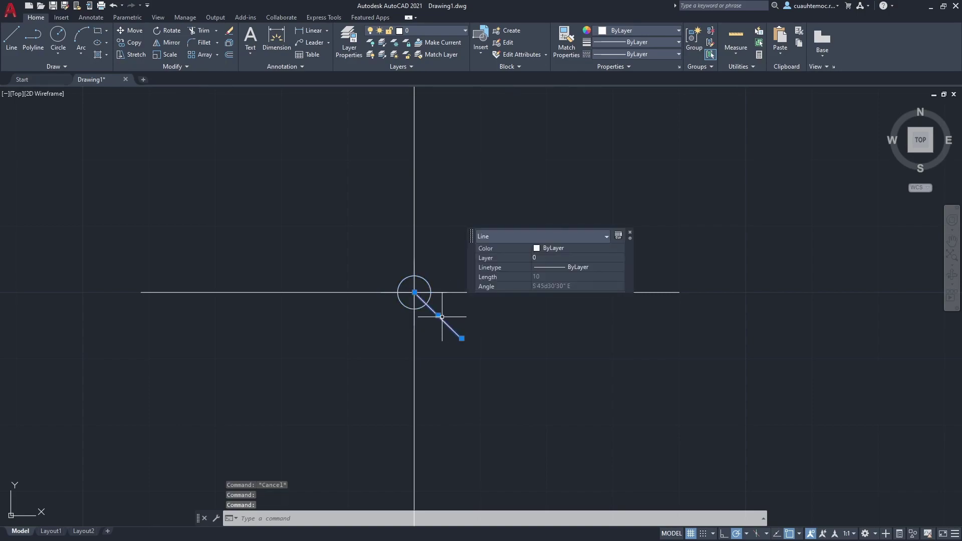
key(Escape)
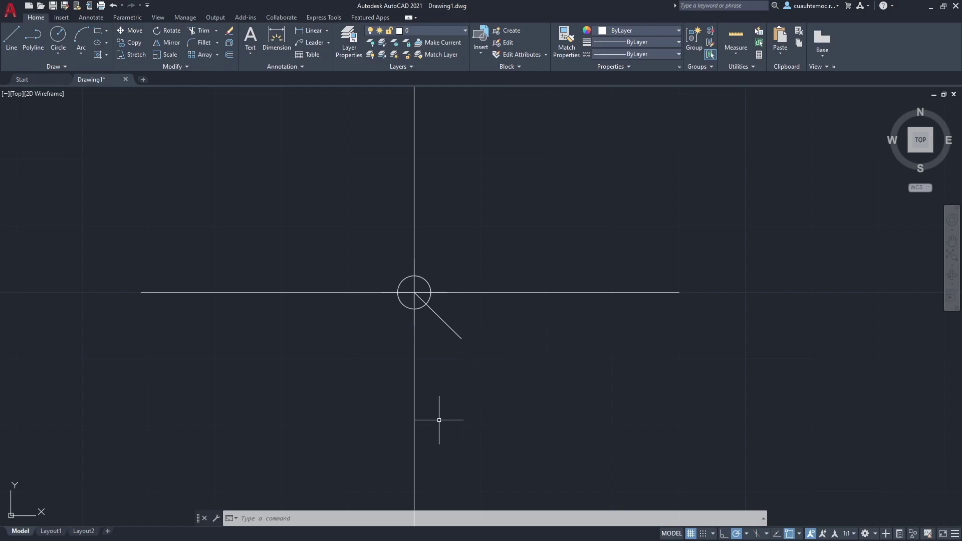
click(313, 517)
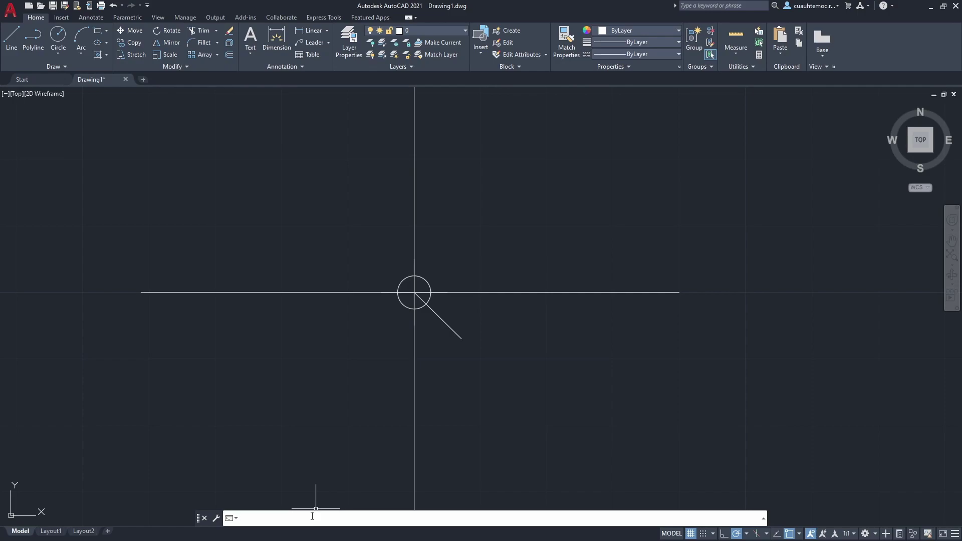
Set angle units to Deg/Min/Sec with 0d00'00" precision, measured clockwise.
text(units)
key(Return)
click(441, 229)
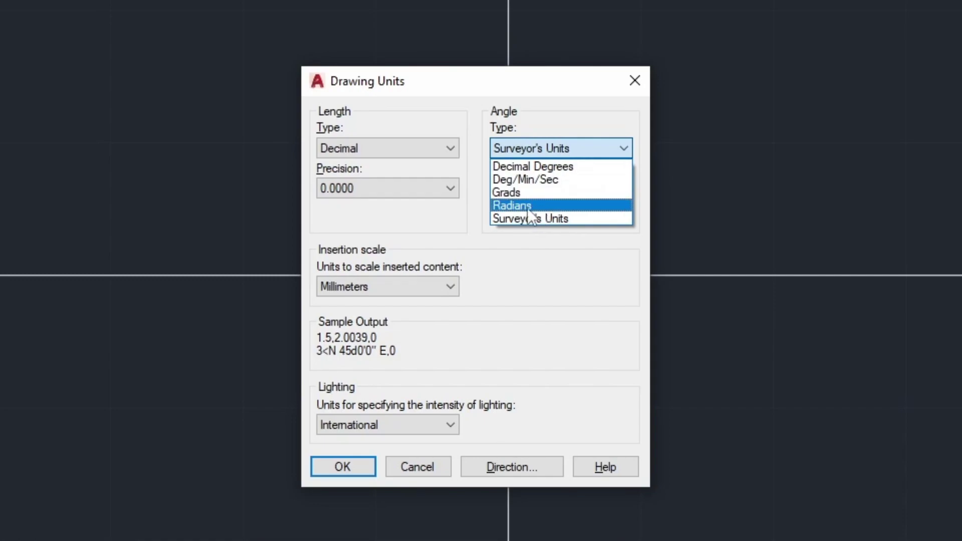
click(569, 179)
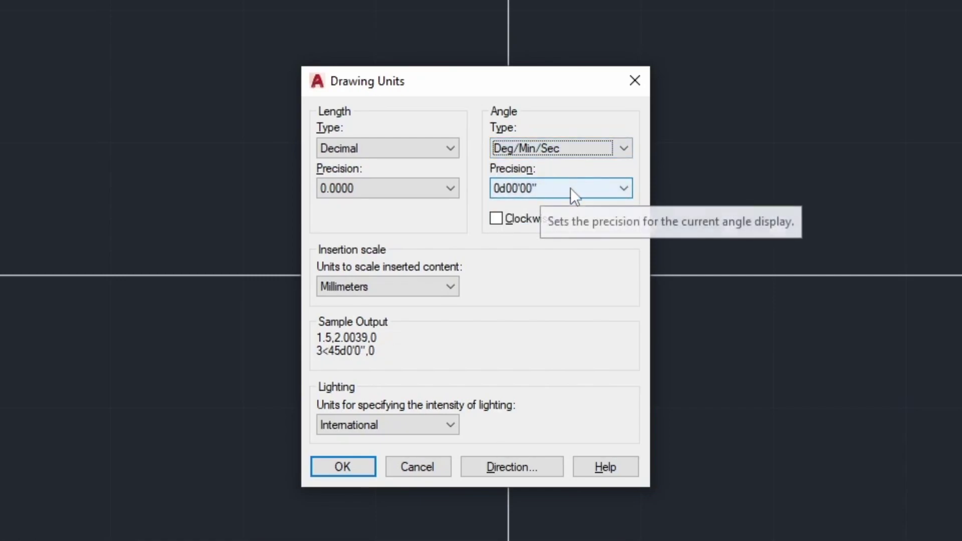
click(572, 190)
click(525, 227)
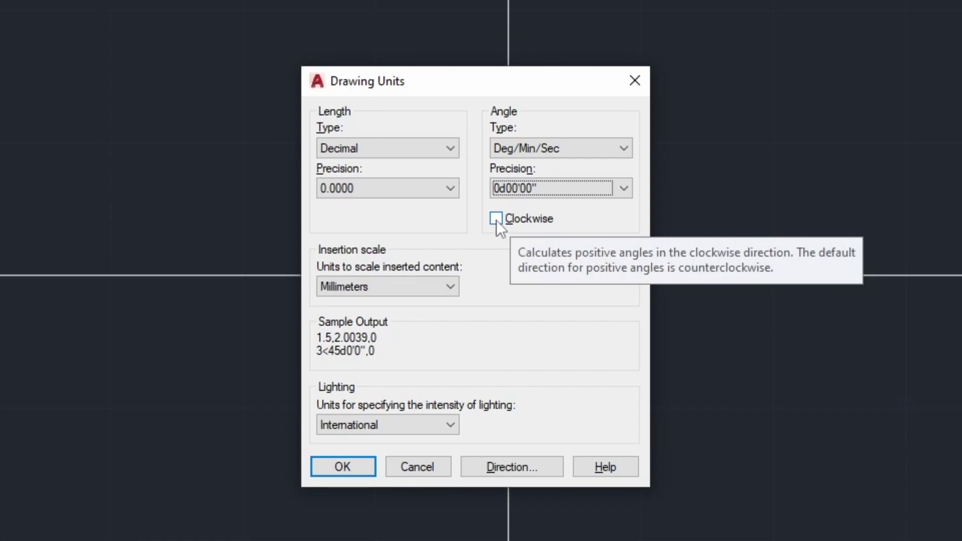
click(497, 219)
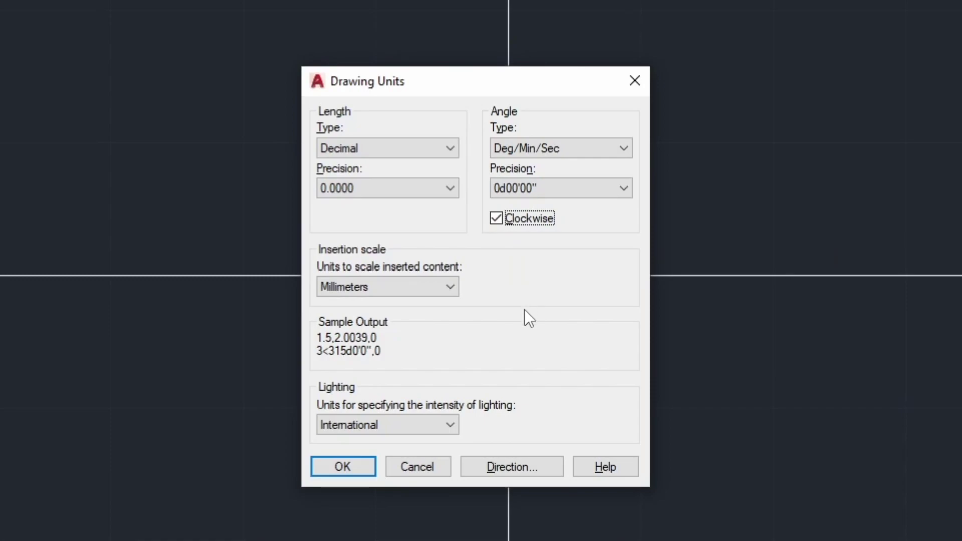
Set the base angle direction to North and apply the unit settings.
click(511, 464)
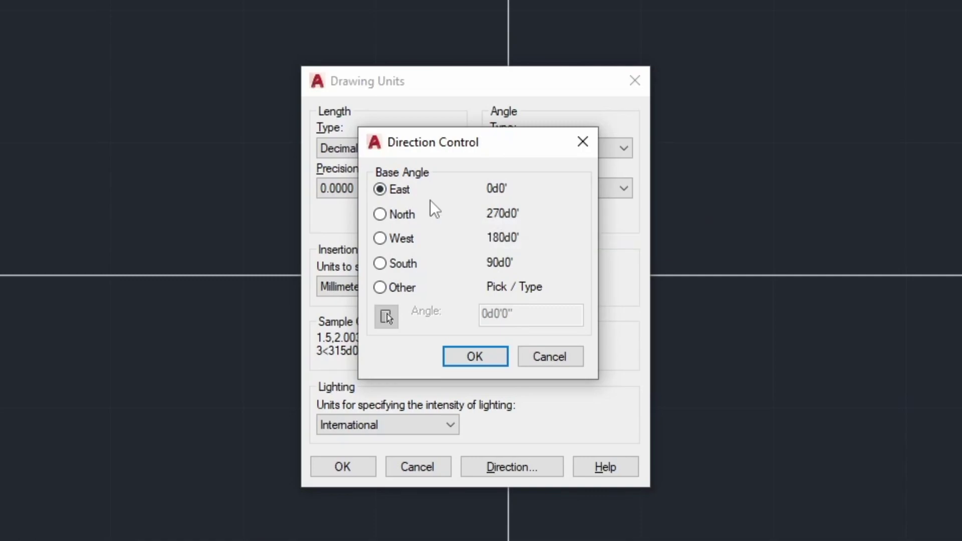
click(381, 216)
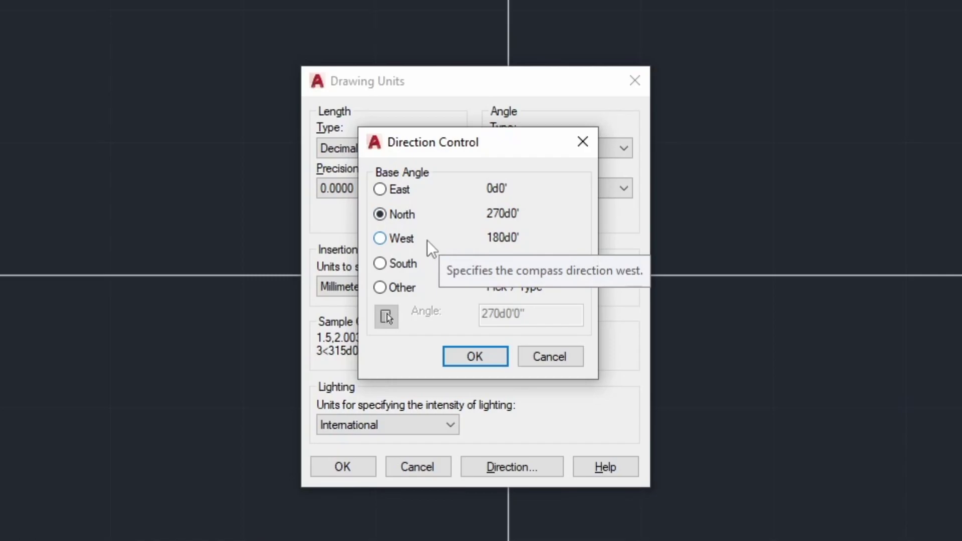
click(470, 353)
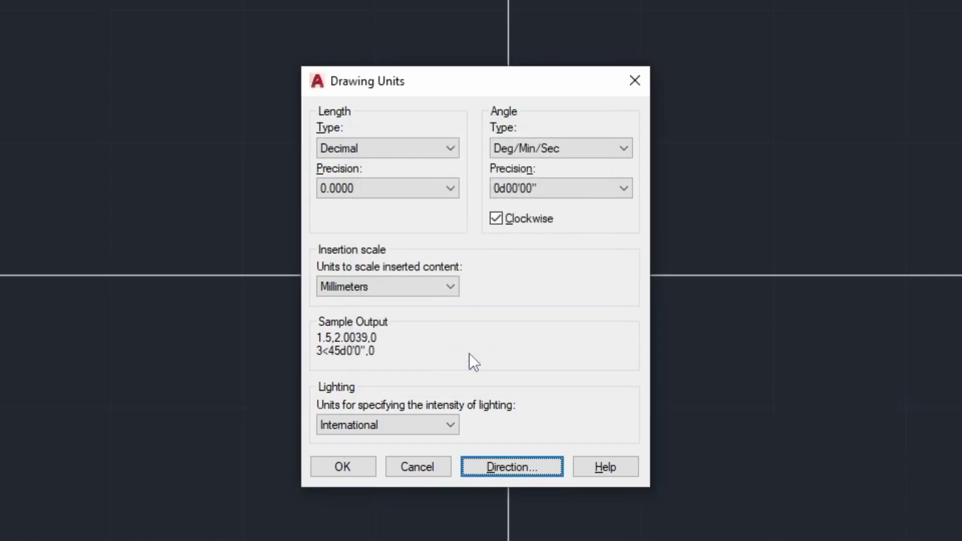
click(357, 465)
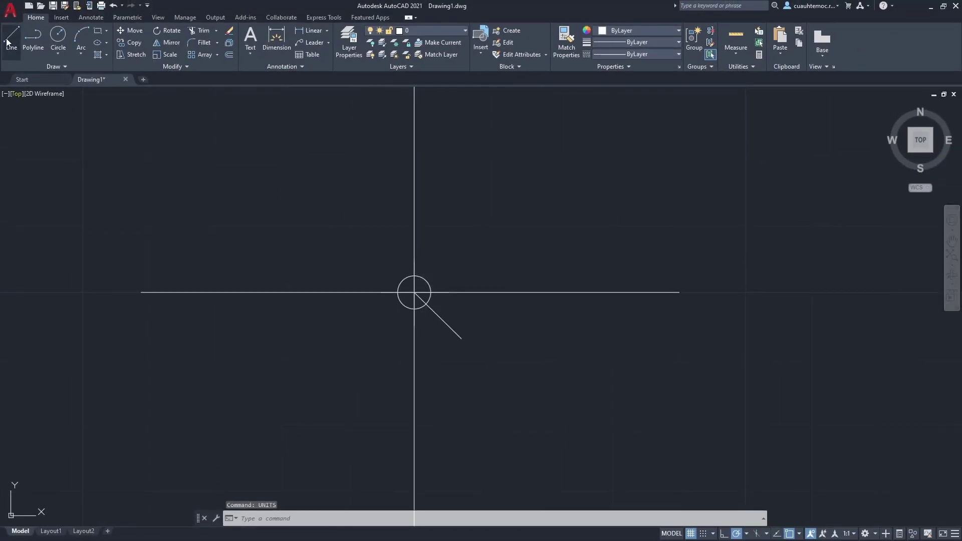
click(12, 40)
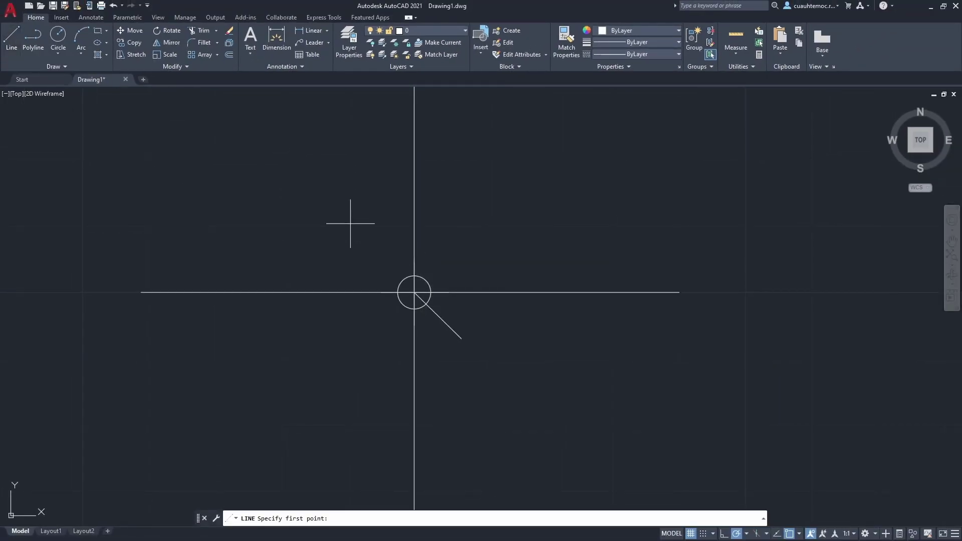
click(415, 293)
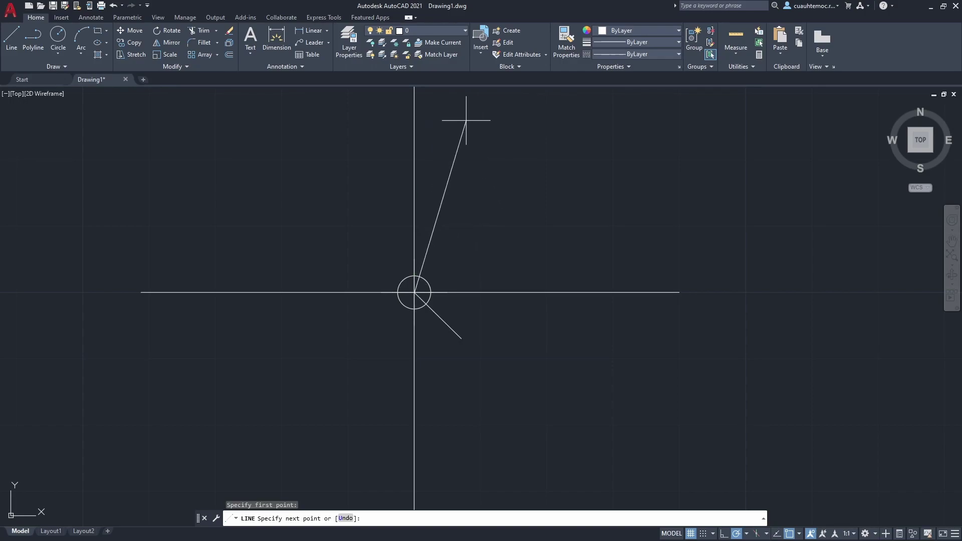
text(@)
text(3)
text(0<)
text(15)
text(d)
key(Return)
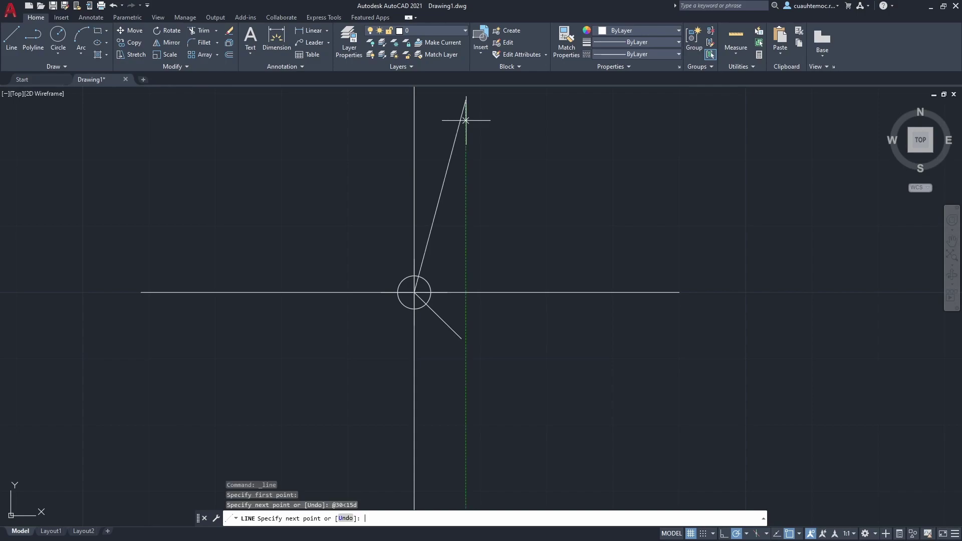
key(Escape)
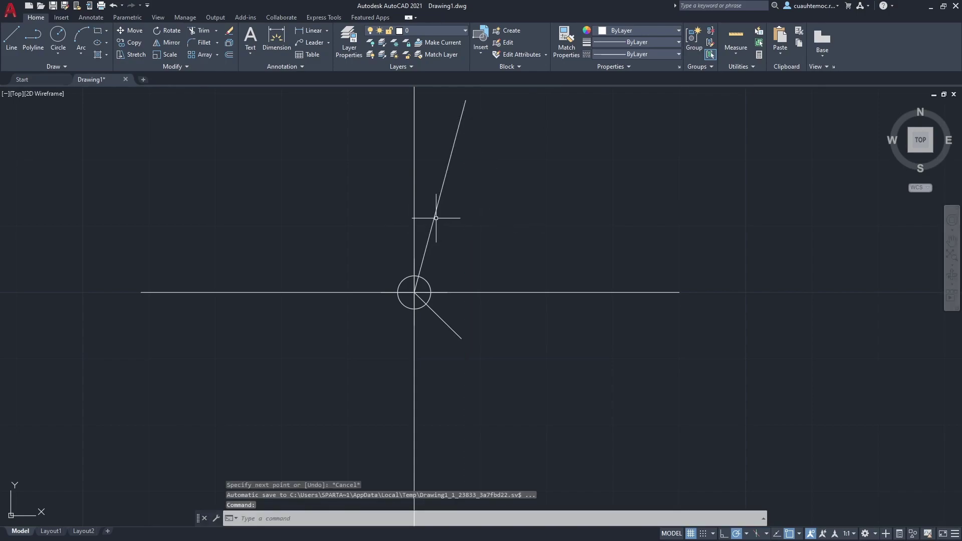
click(436, 218)
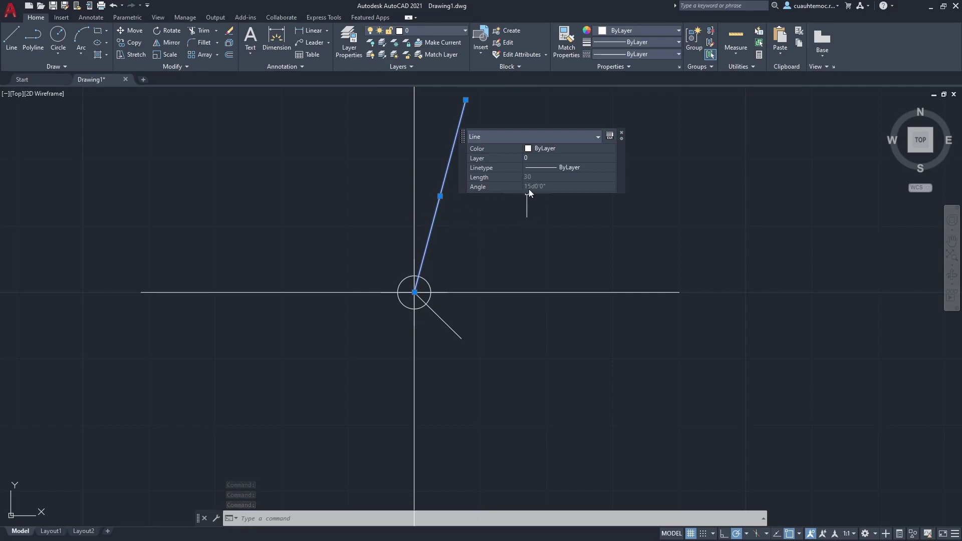
key(Escape)
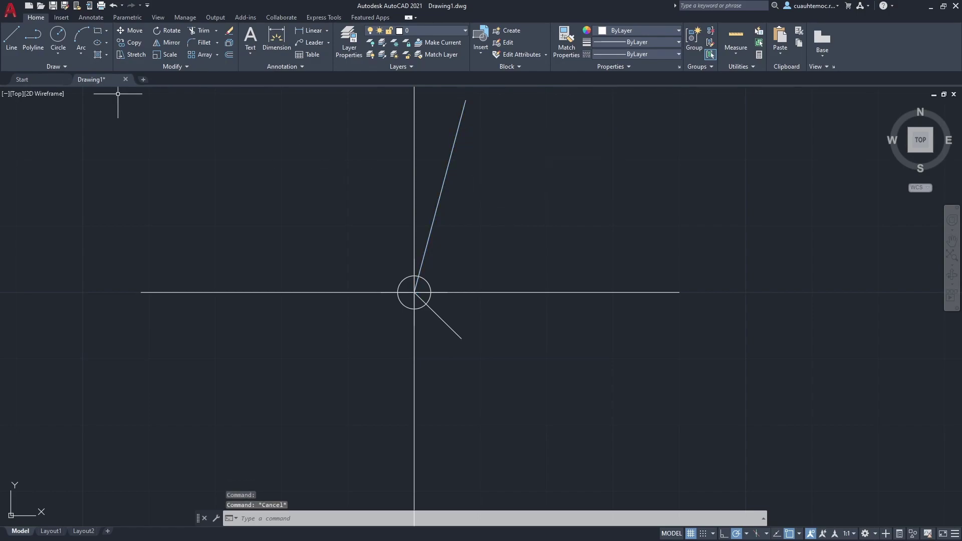
click(12, 38)
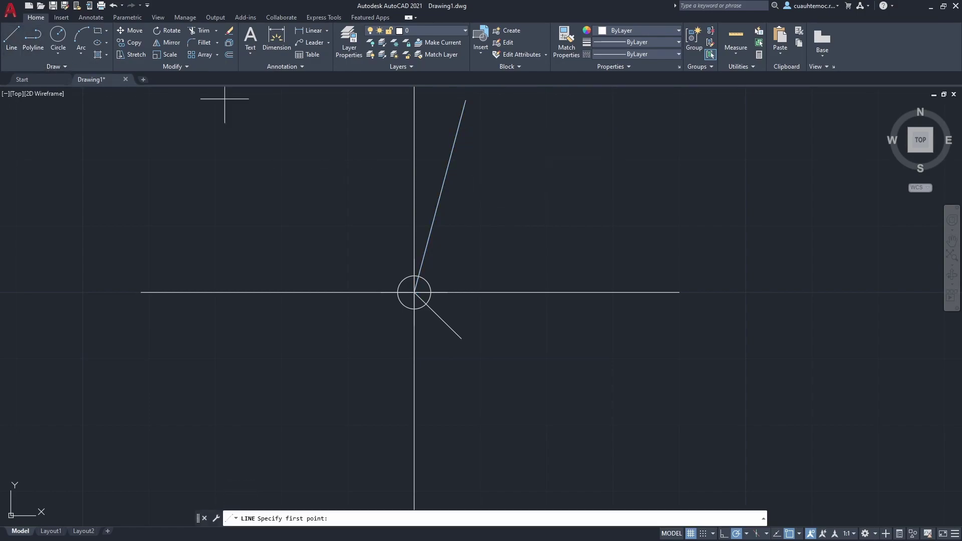
click(414, 293)
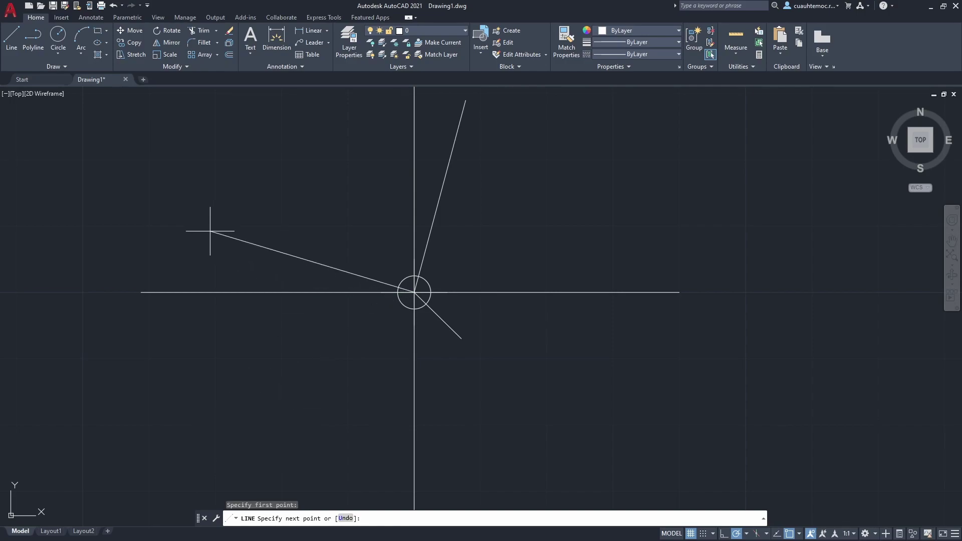
text(@)
text(25)
text(<)
text(240)
text(d15)
text(¿)
key(BackSpace)
text(')
text(5)
text(7)
key(Return)
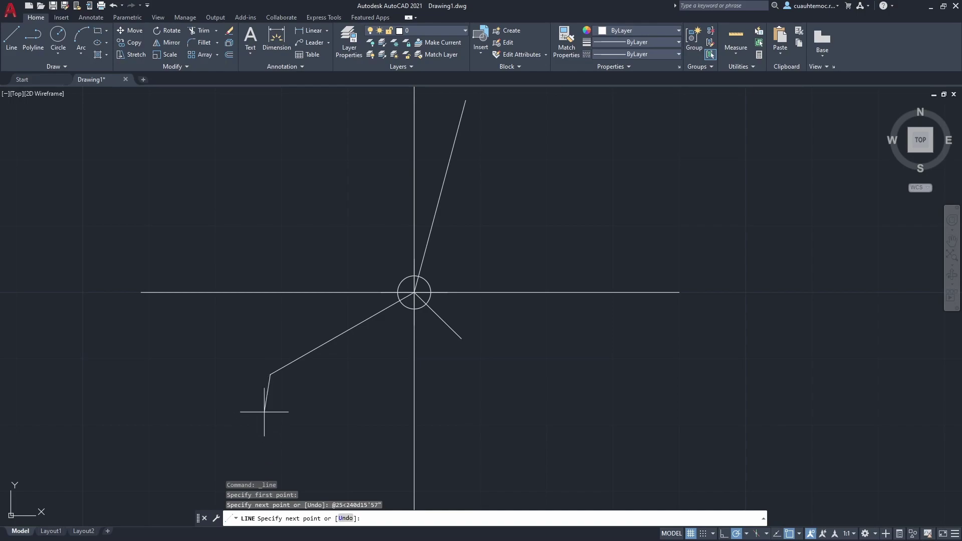
key(Escape)
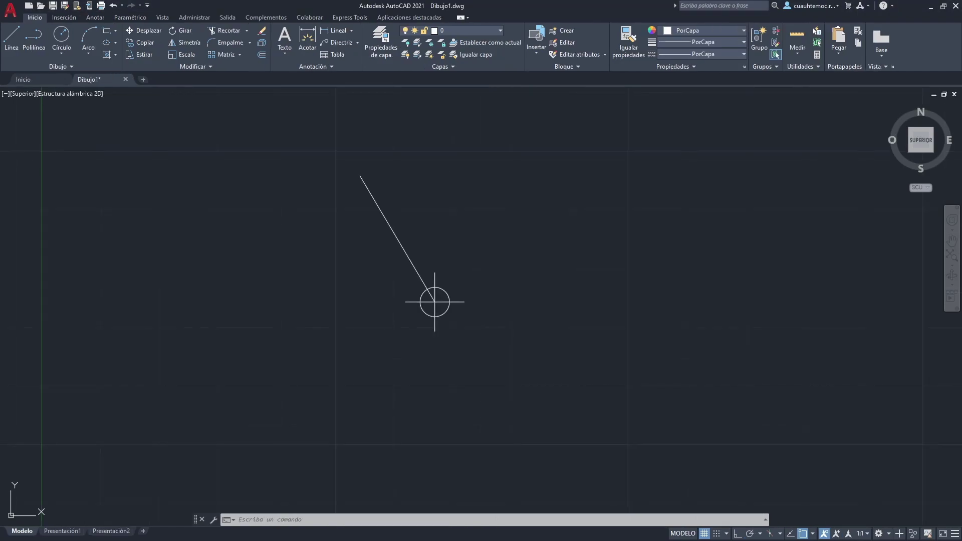
Set angle units to Deg/Min/Sec measured clockwise using UNIDADES.
key(Escape)
key(Escape)
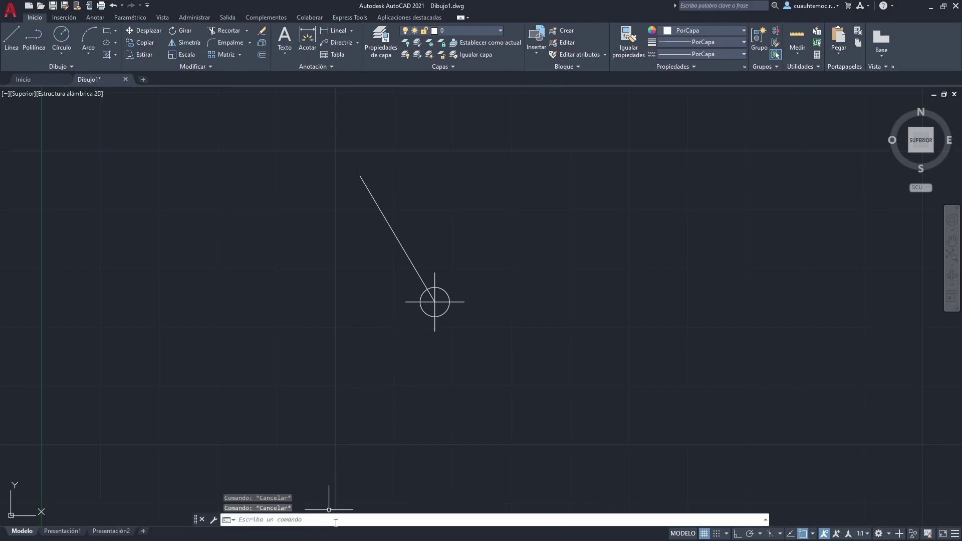
text(unida)
text(des)
key(Return)
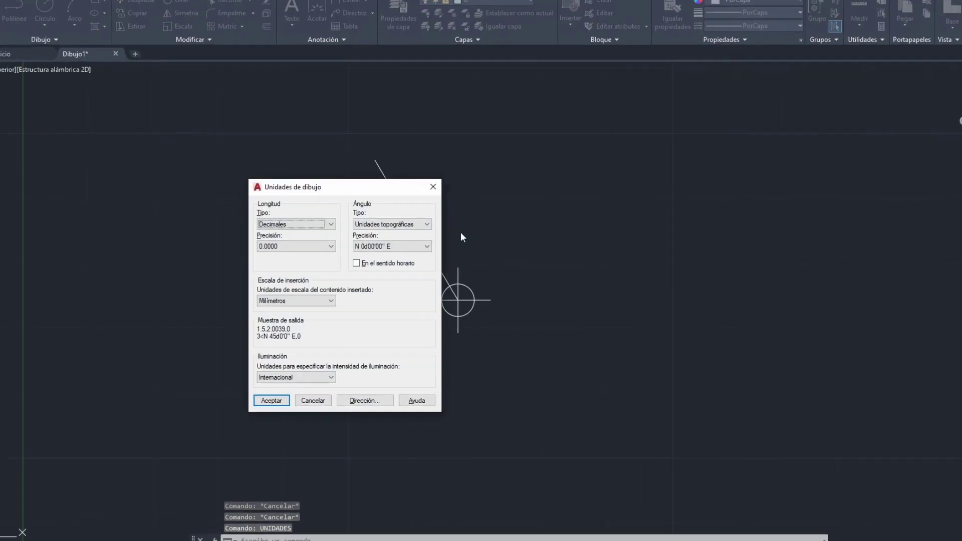
click(511, 183)
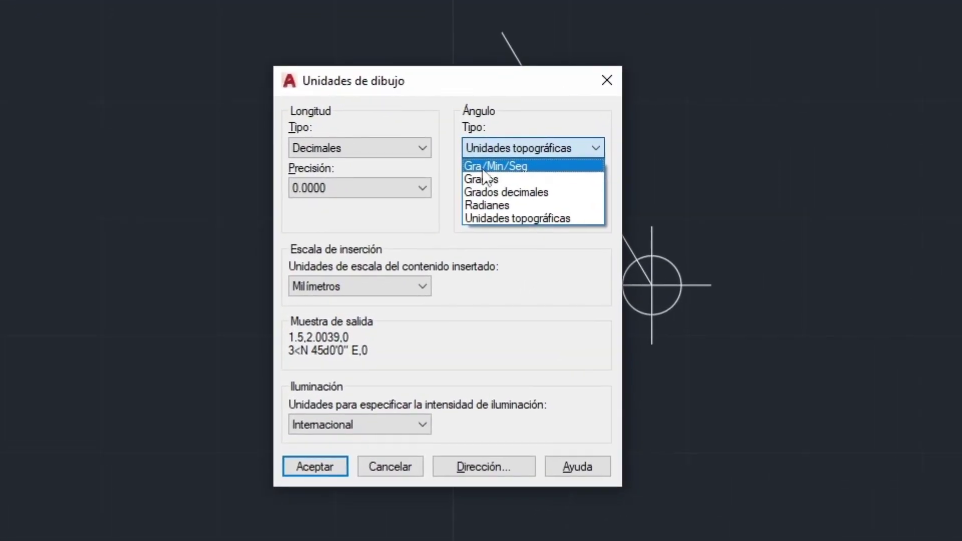
click(528, 166)
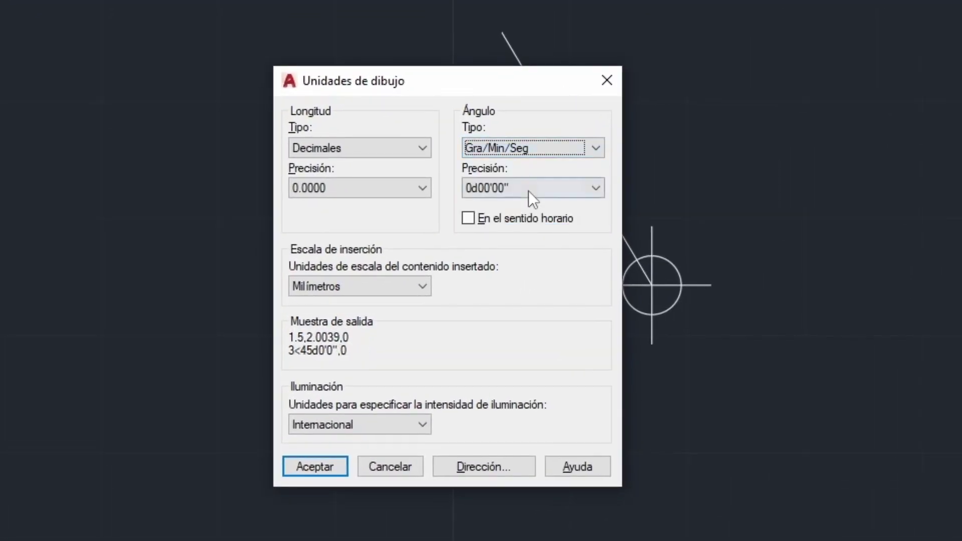
click(472, 219)
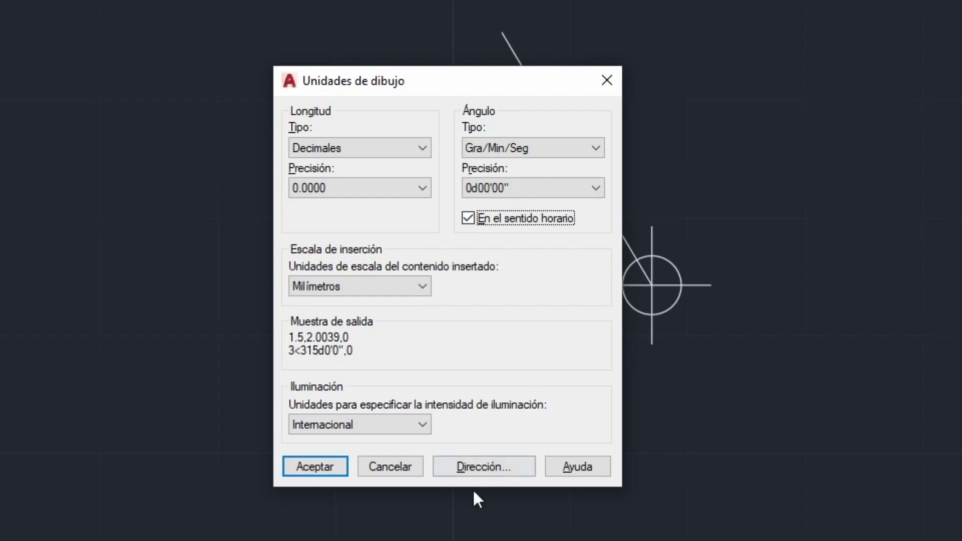
Set the base angle to North, apply the settings, and start a new line.
click(474, 466)
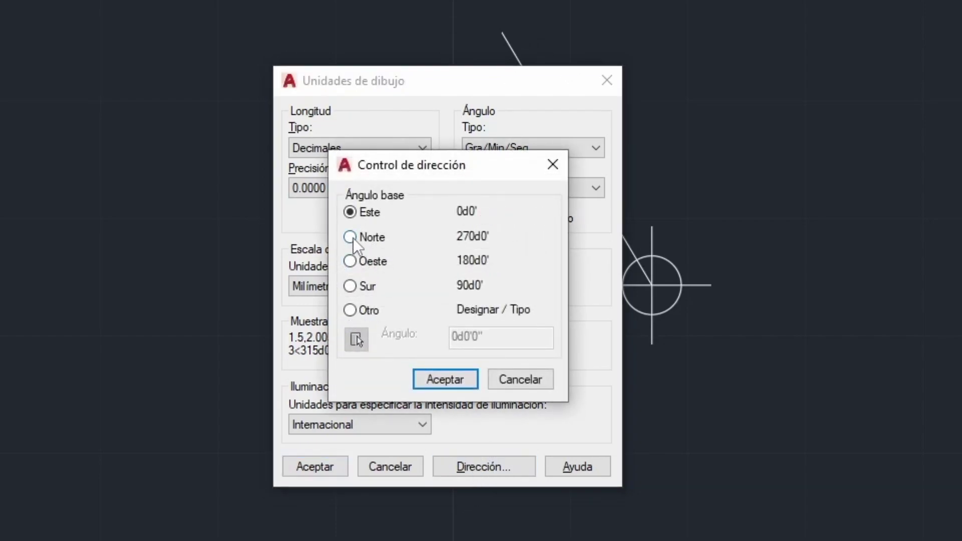
click(350, 237)
click(469, 385)
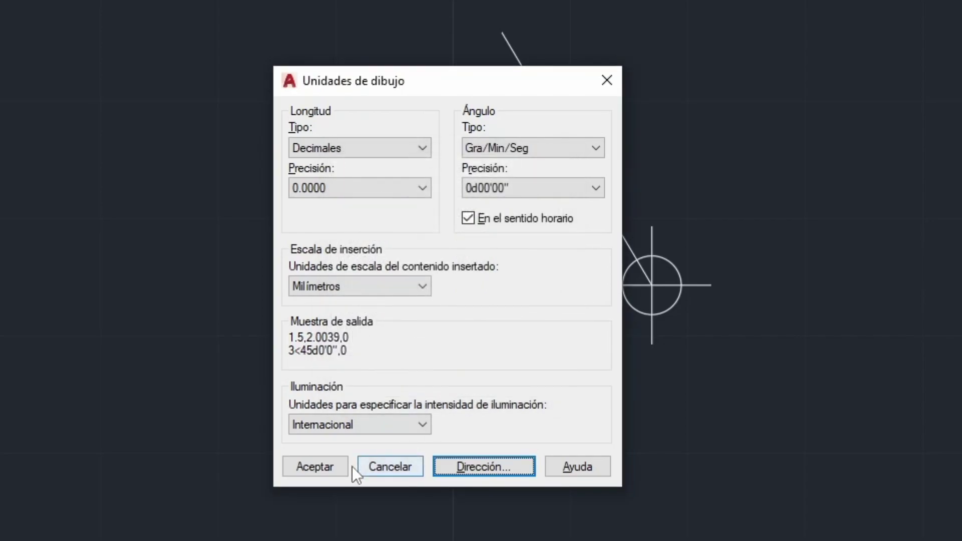
click(346, 466)
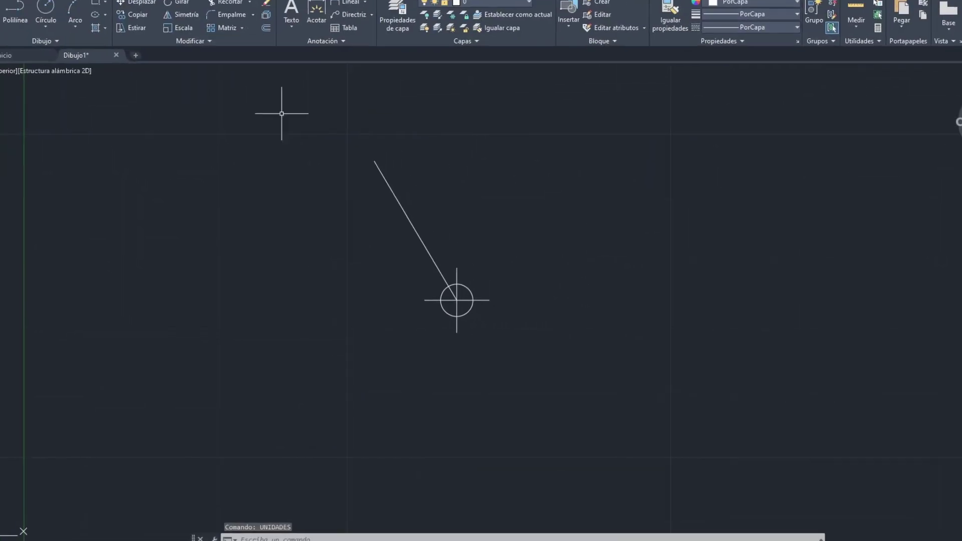
click(11, 36)
click(435, 302)
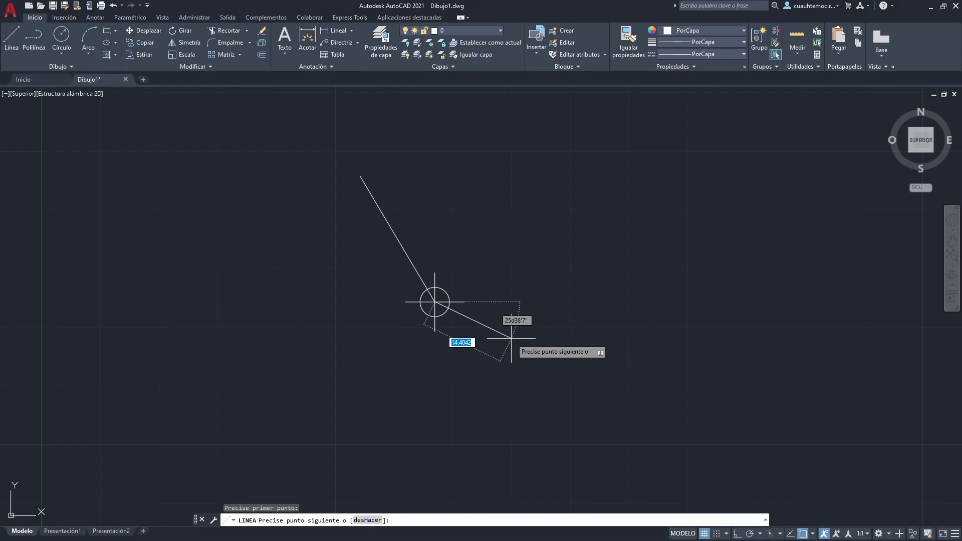
text(18)
key(BackSpace)
key(BackSpace)
text(@)
text(18)
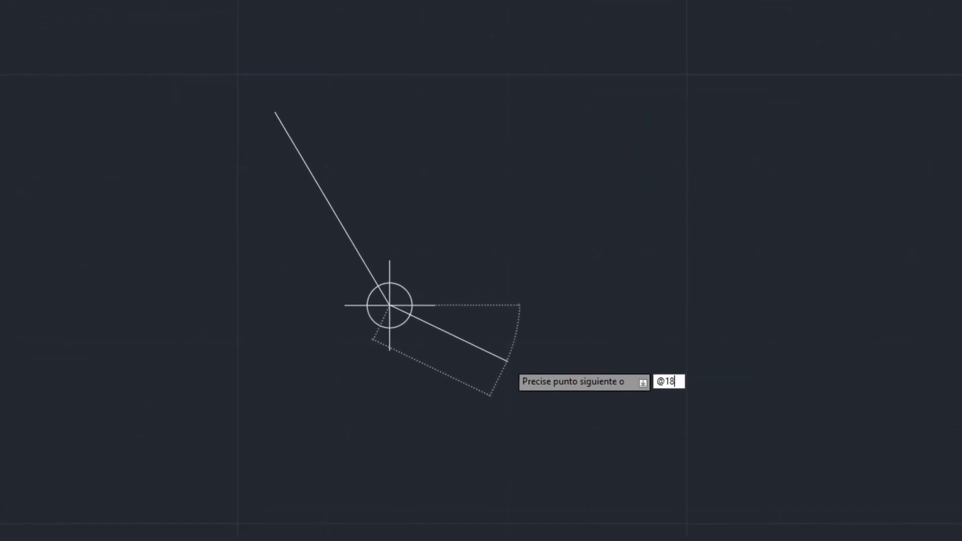
text(< 115d38'7)
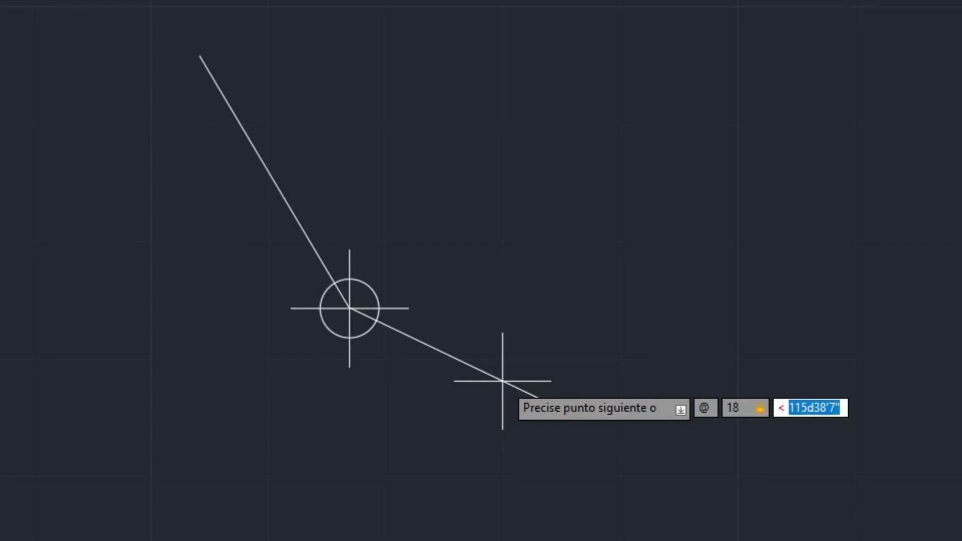
text(12)
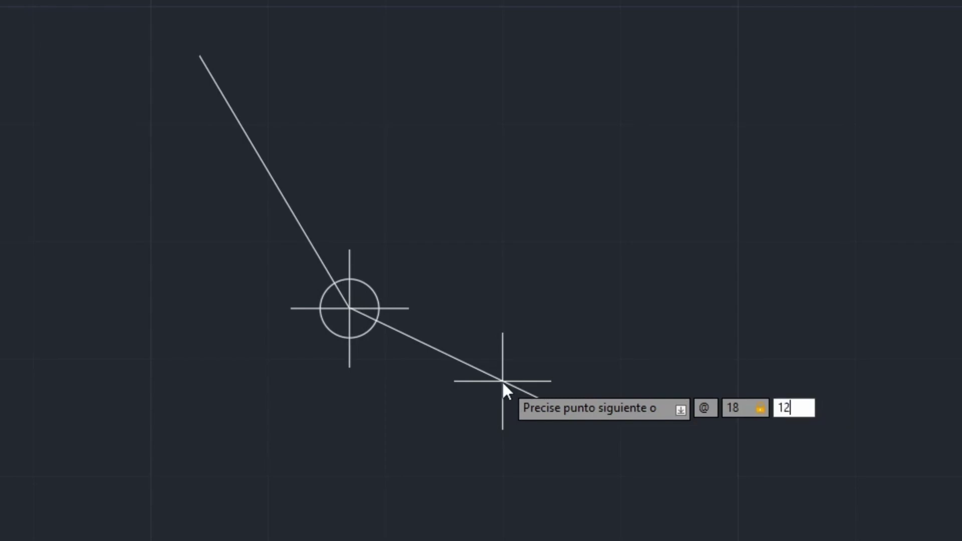
text(0d)
text(25)
text('38)
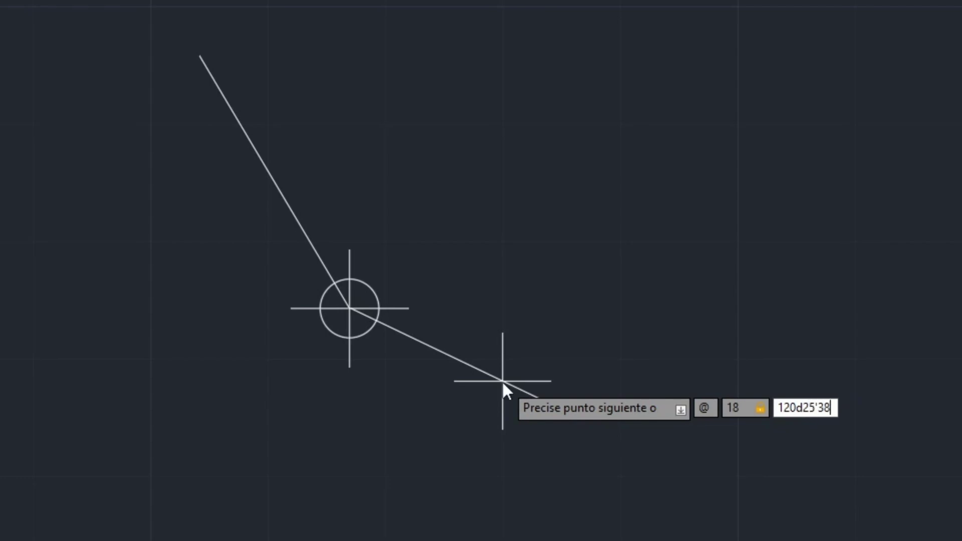
text(")
key(Return)
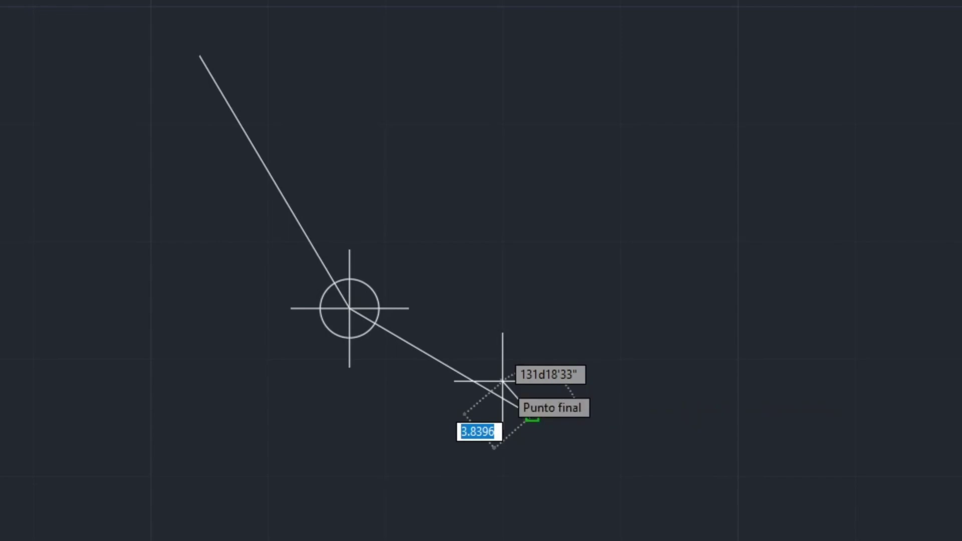
key(Escape)
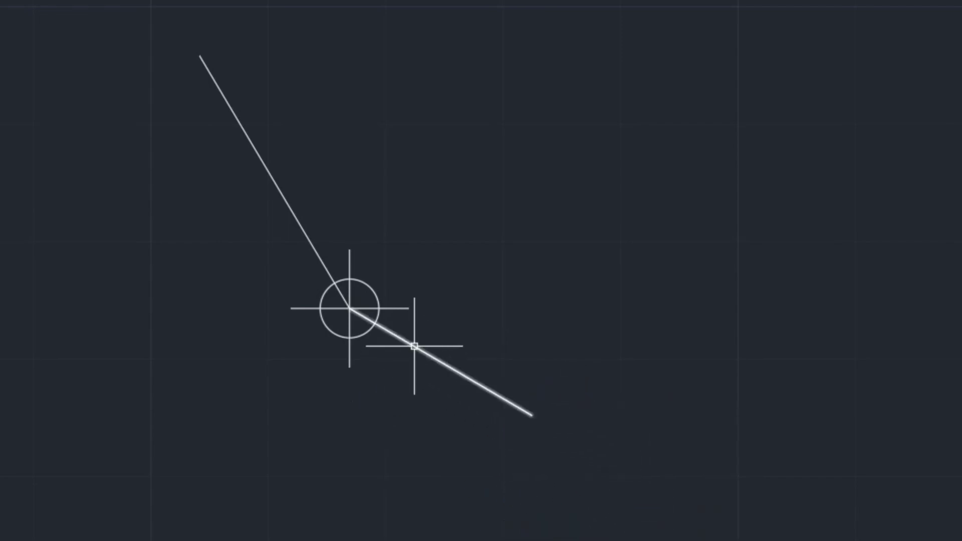
Draw a 50-unit line from the marked point at 190d.
key(Return)
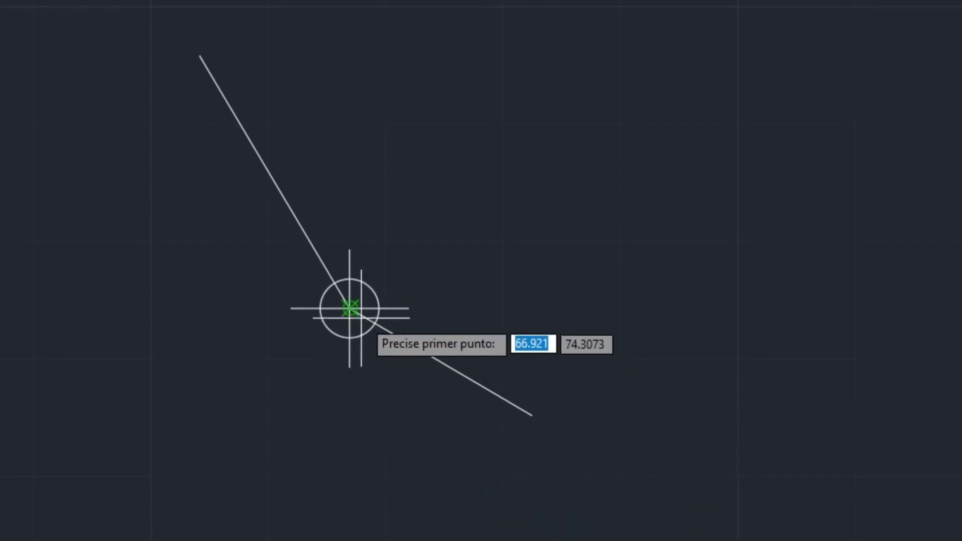
click(349, 308)
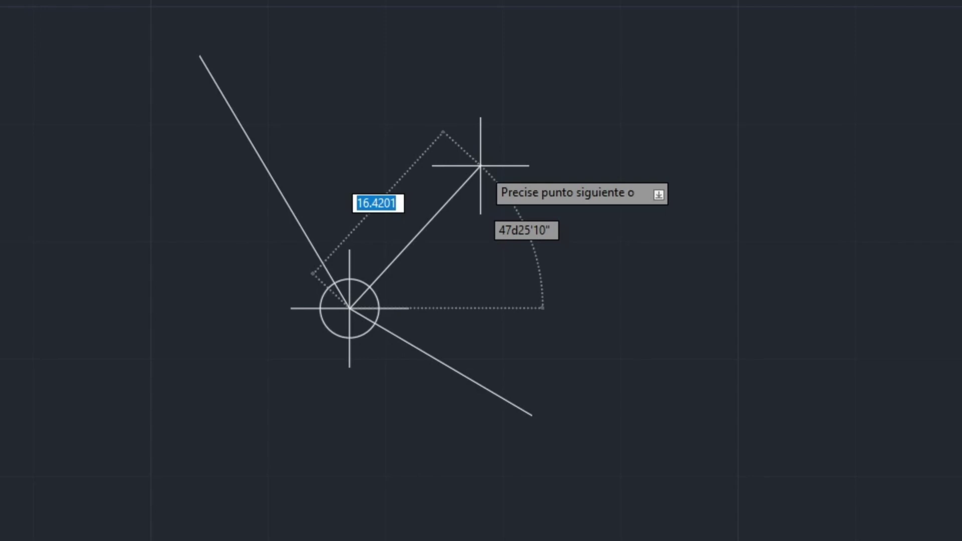
text(@)
text(50)
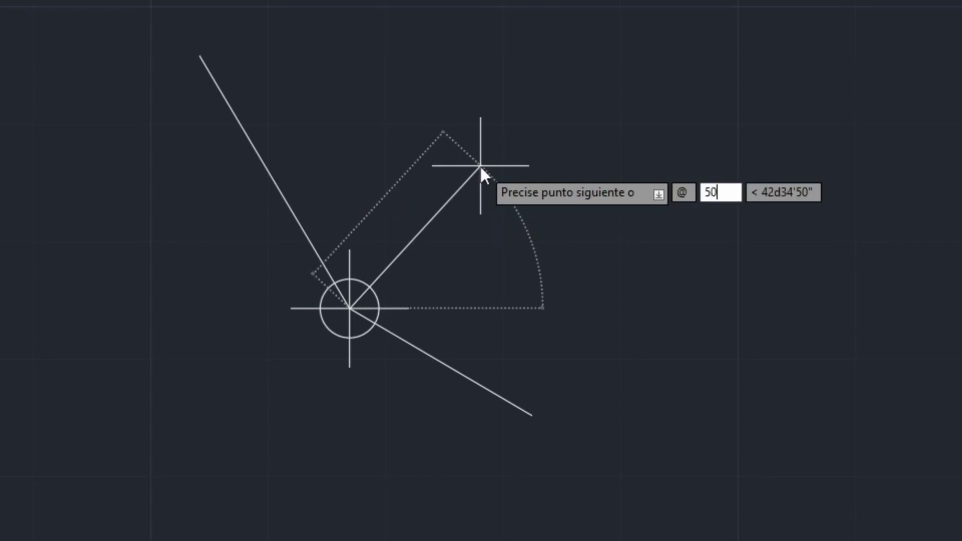
key(Tab)
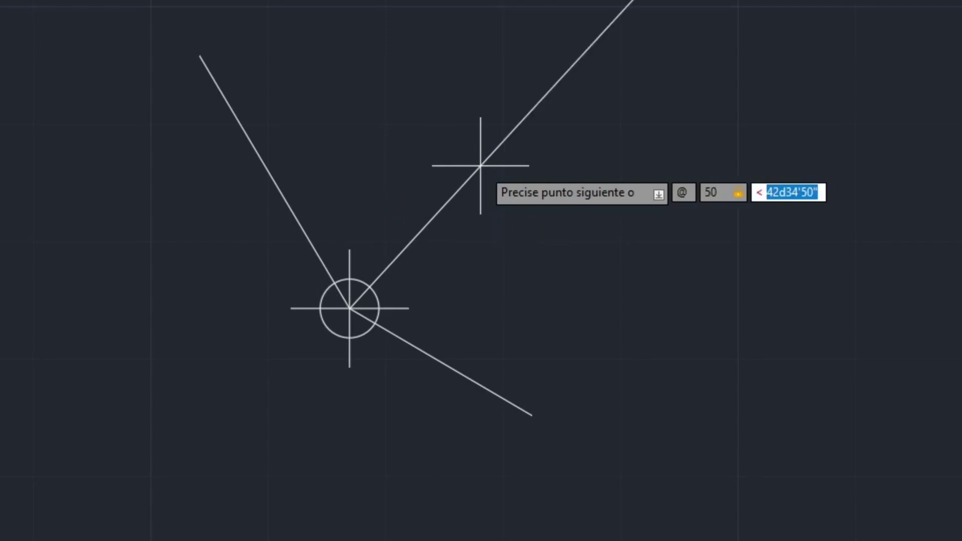
text(190)
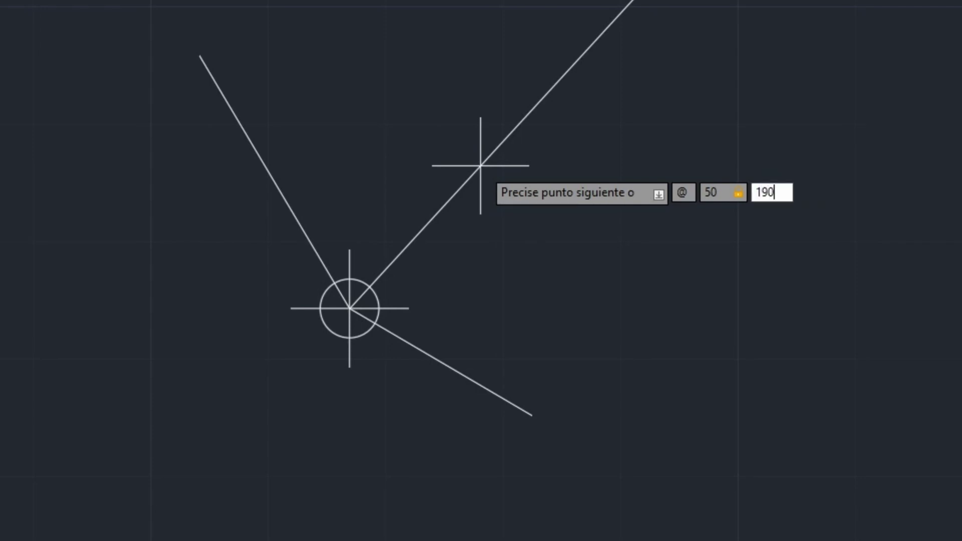
text(d)
key(Return)
key(Return)
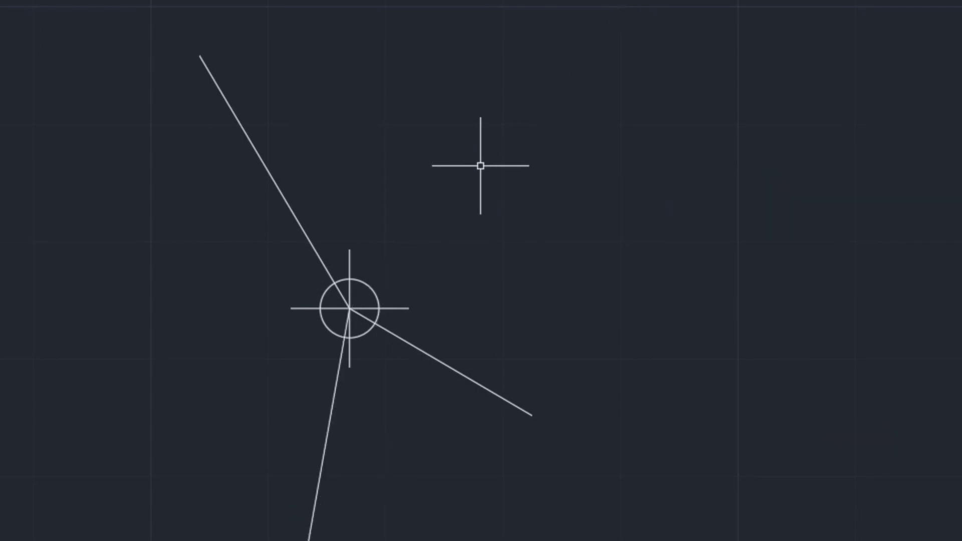
scroll(476, 167, down, 2)
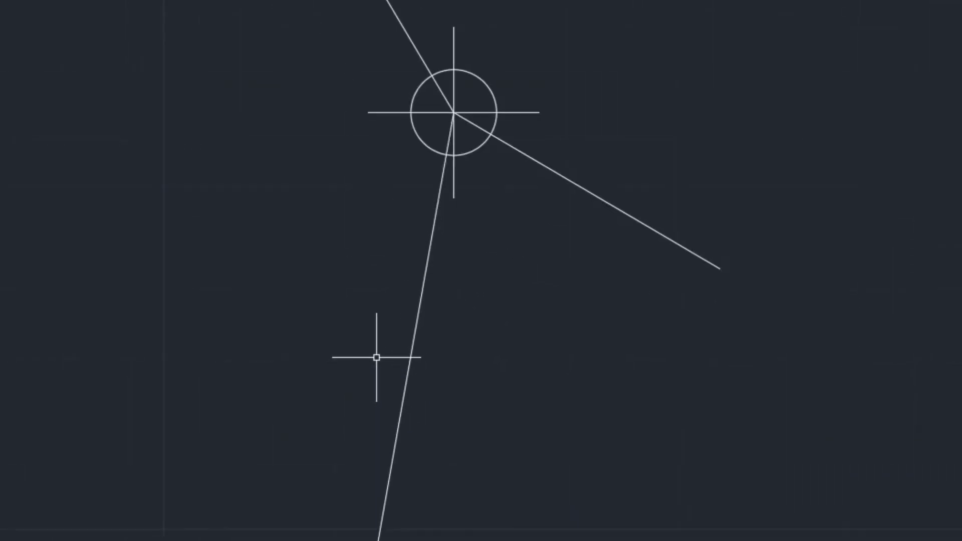
click(473, 241)
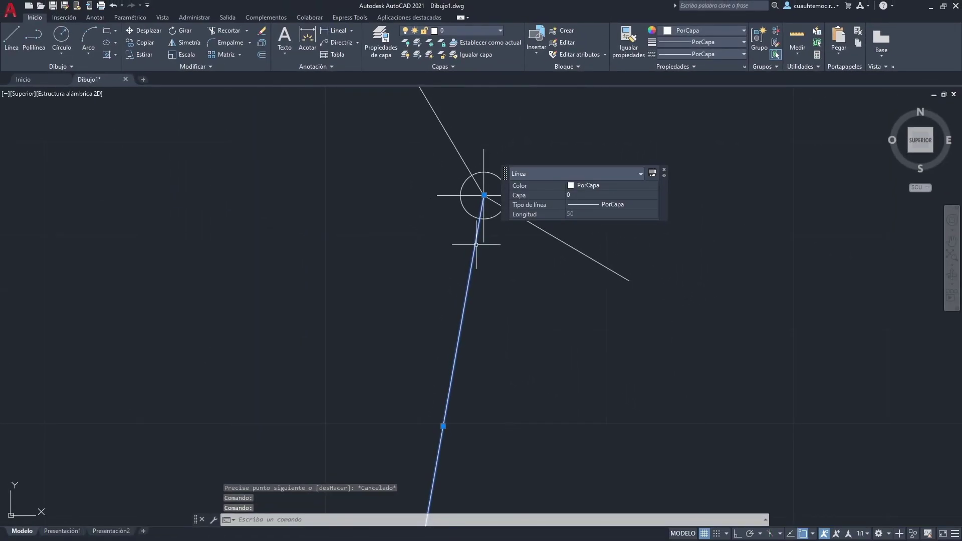
key(Escape)
click(476, 234)
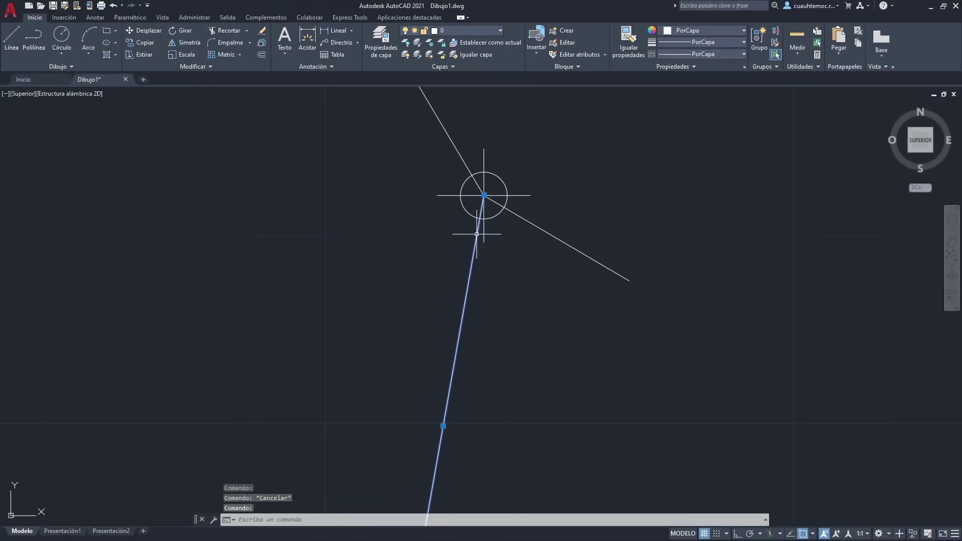
right_click(477, 234)
click(522, 461)
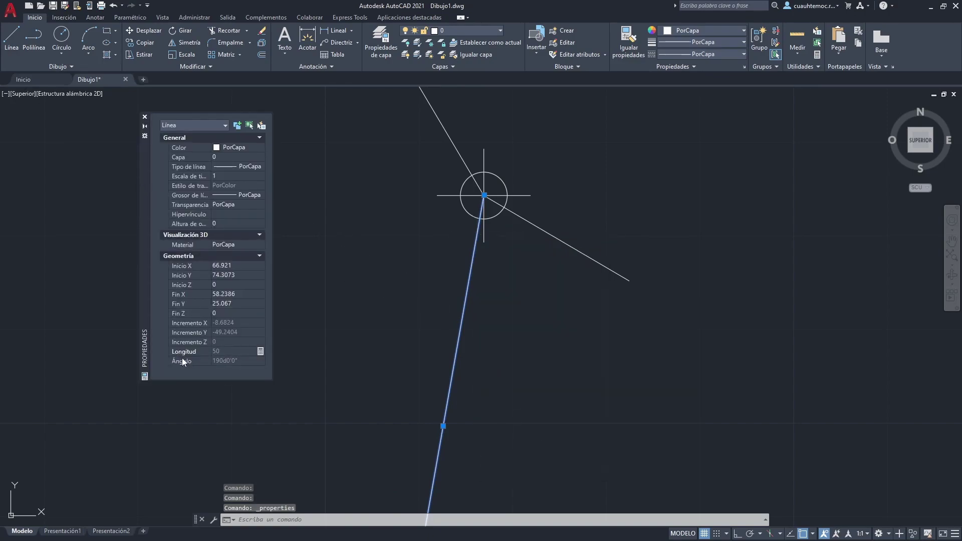
click(218, 352)
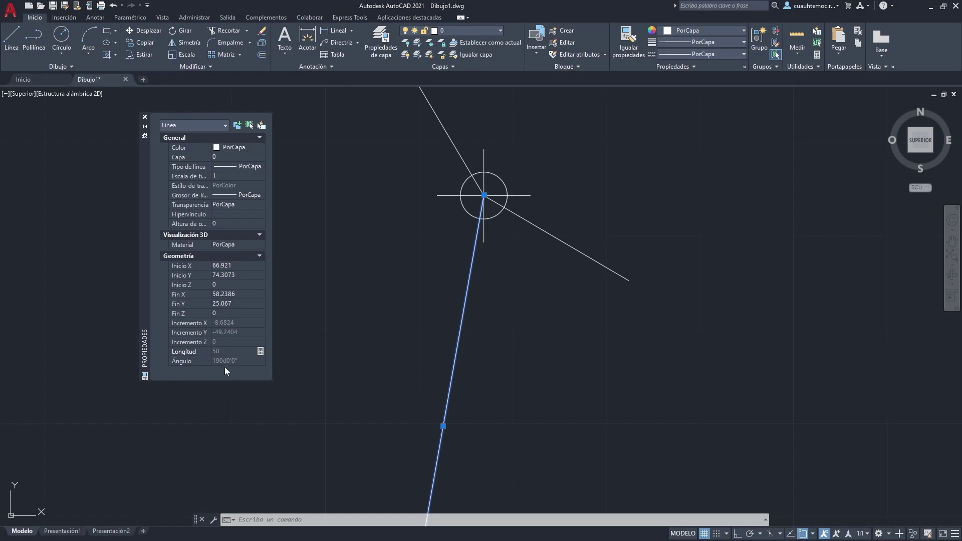
click(145, 116)
middle_drag(381, 90, 375, 137)
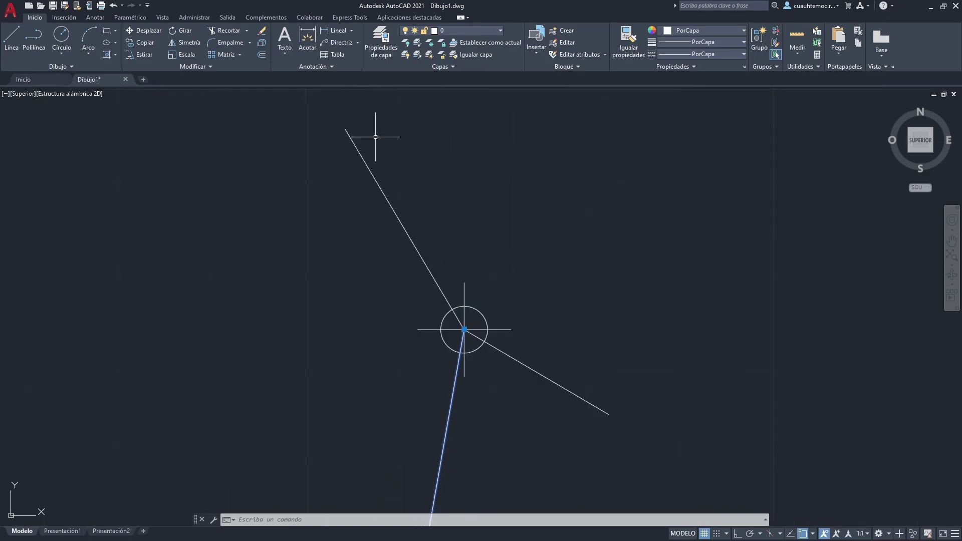
key(Escape)
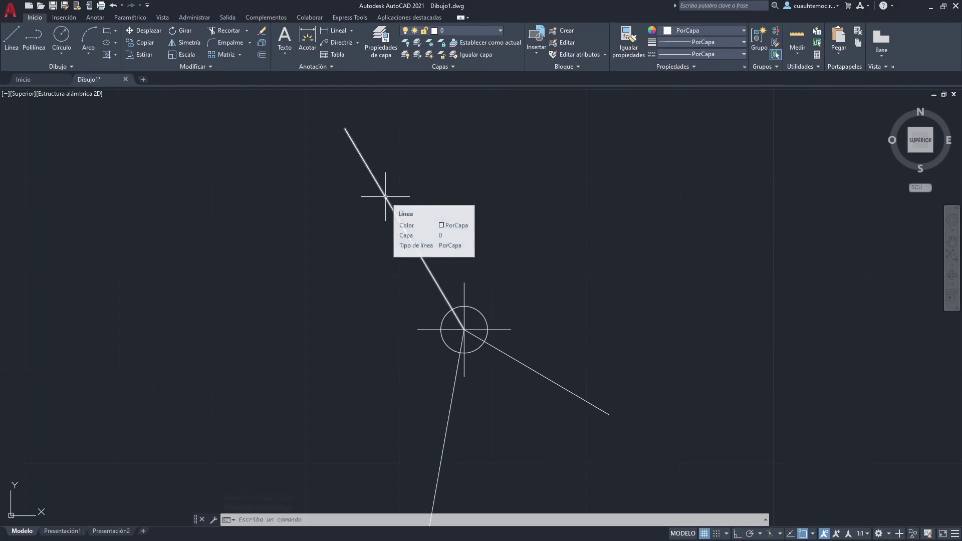
click(385, 197)
right_click(385, 197)
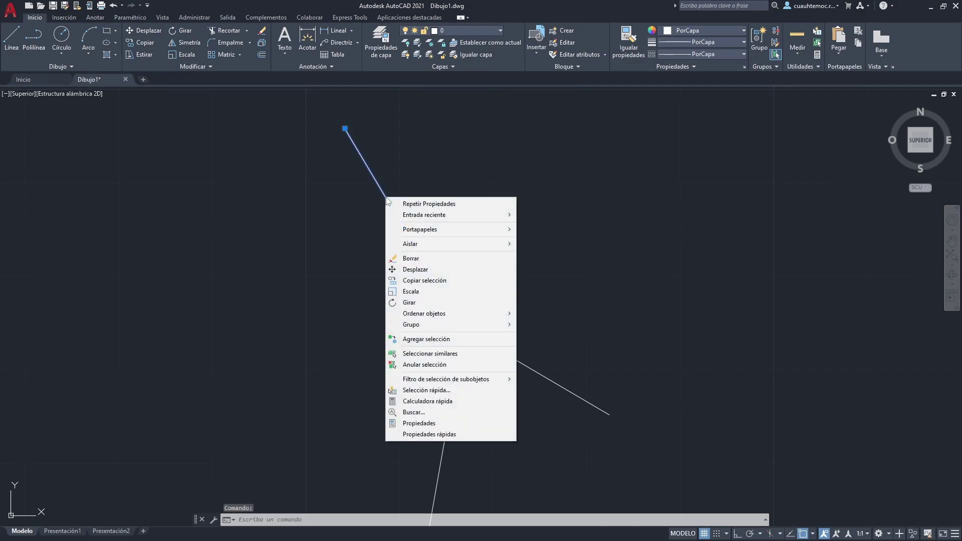
click(434, 434)
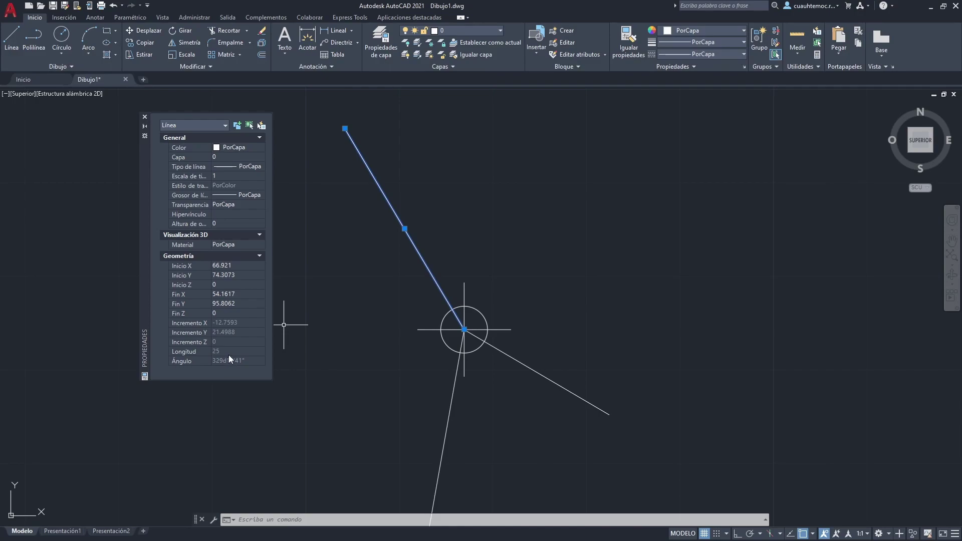
key(Escape)
click(145, 117)
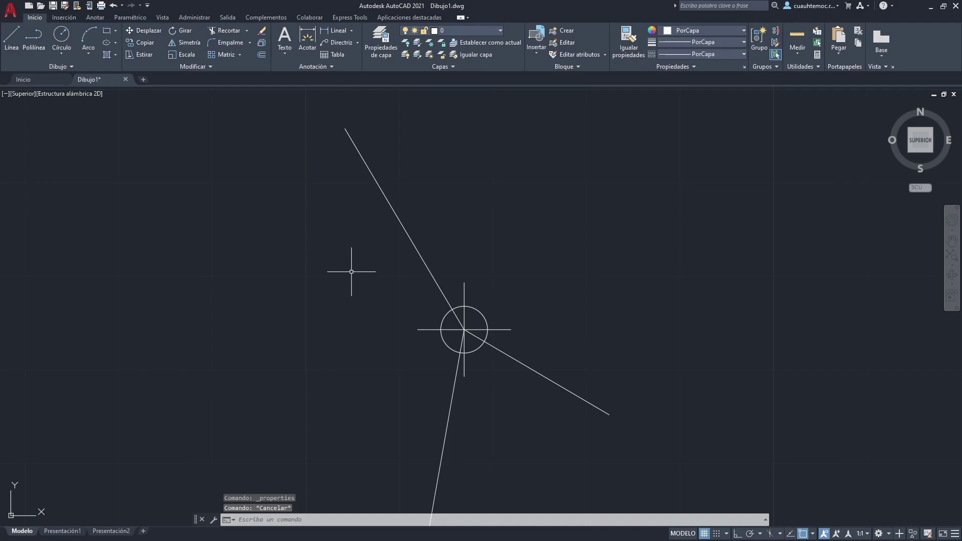